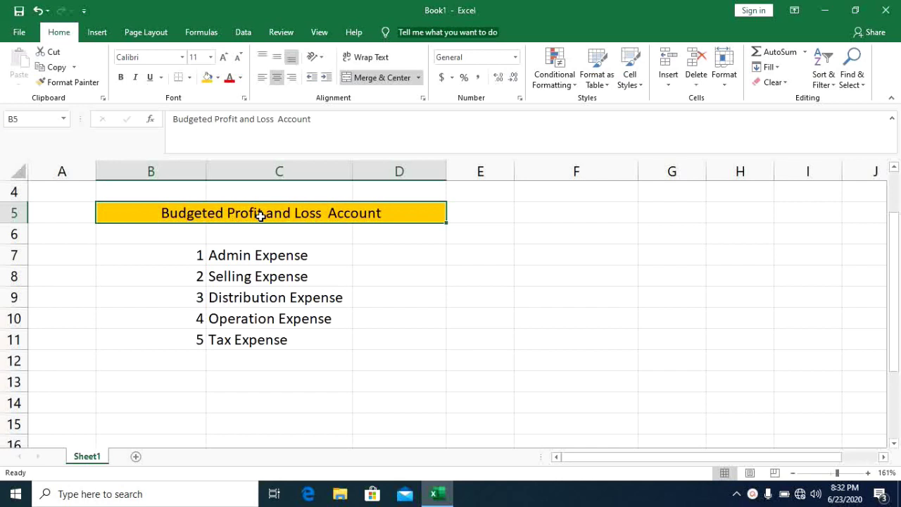
# Select the expense names in C7:C11, Admin Expense through Tax Expense
pyautogui.click(257, 251)
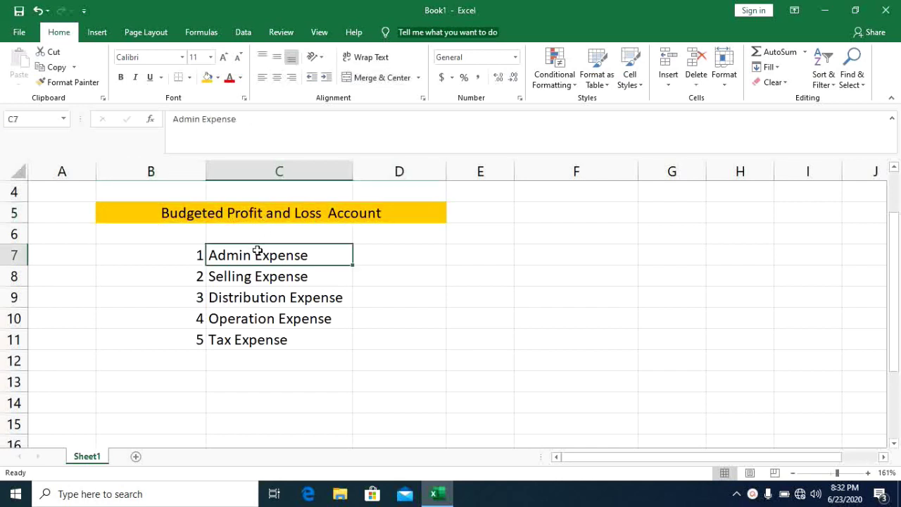
pyautogui.hotkey('ctrl', 'shift', 'Down')
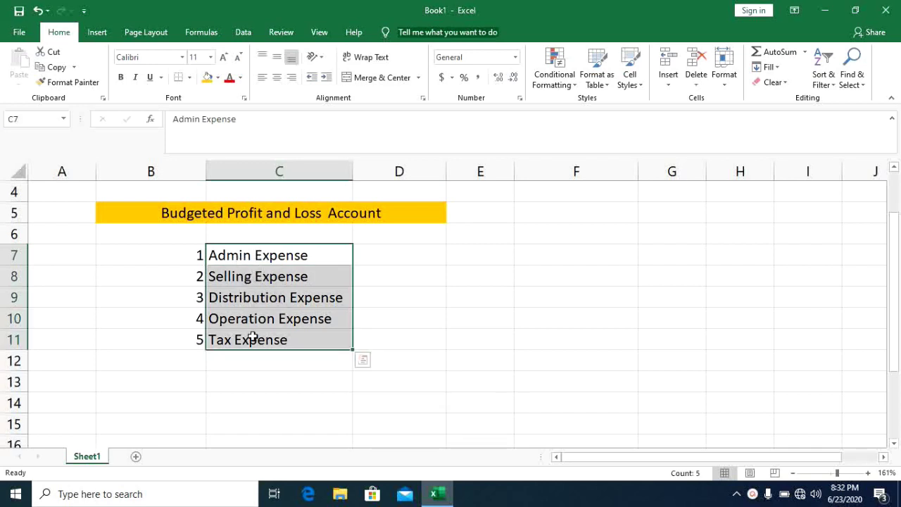
pyautogui.click(828, 76)
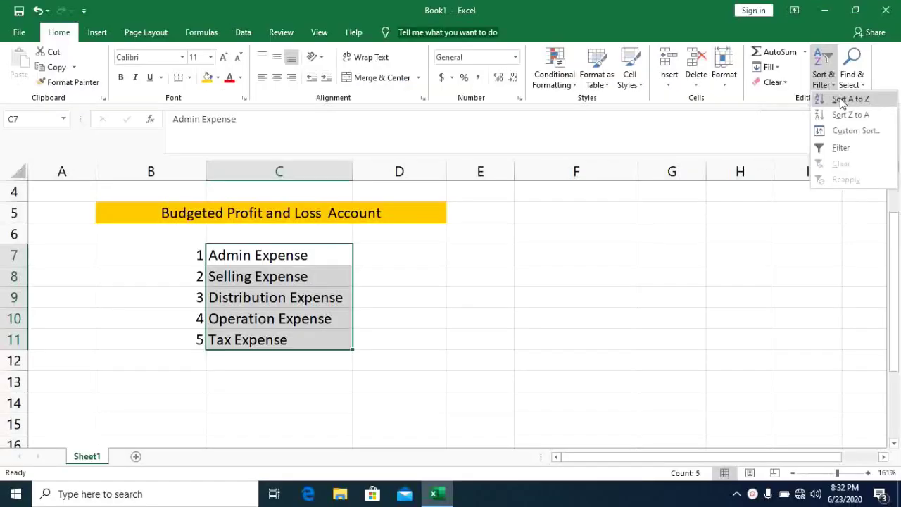
# Sort C7:C11 A to Z, continuing with the current selection only
pyautogui.click(787, 163)
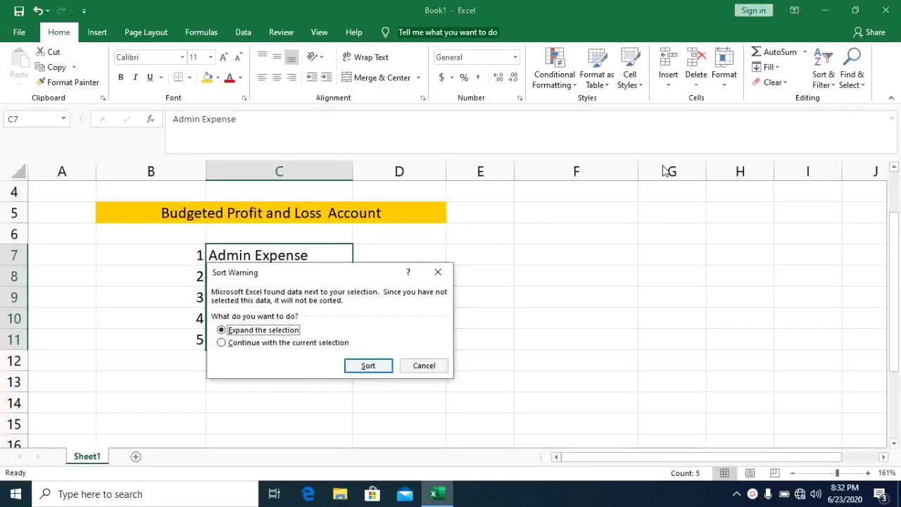
pyautogui.click(224, 345)
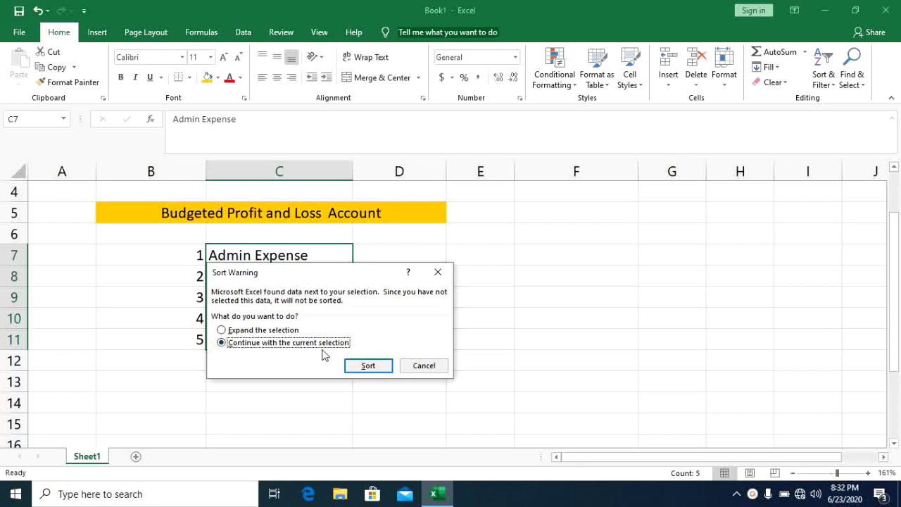
pyautogui.click(360, 366)
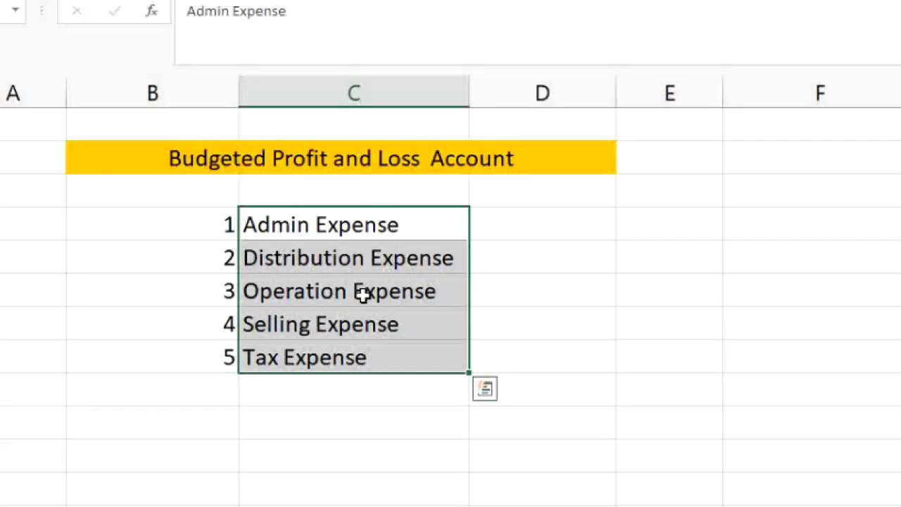
pyautogui.hotkey('ctrl', 'z')
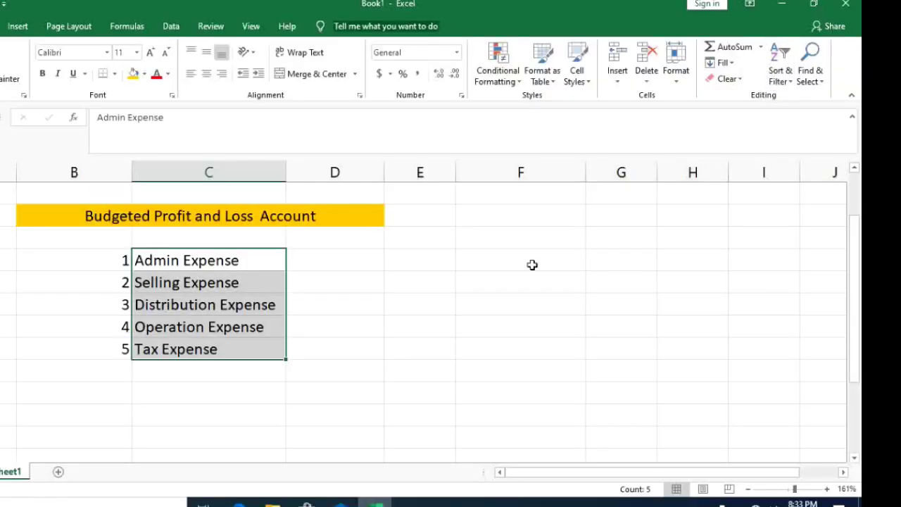
pyautogui.hotkey('alt', 'a')
pyautogui.press('s')
pyautogui.press('a')
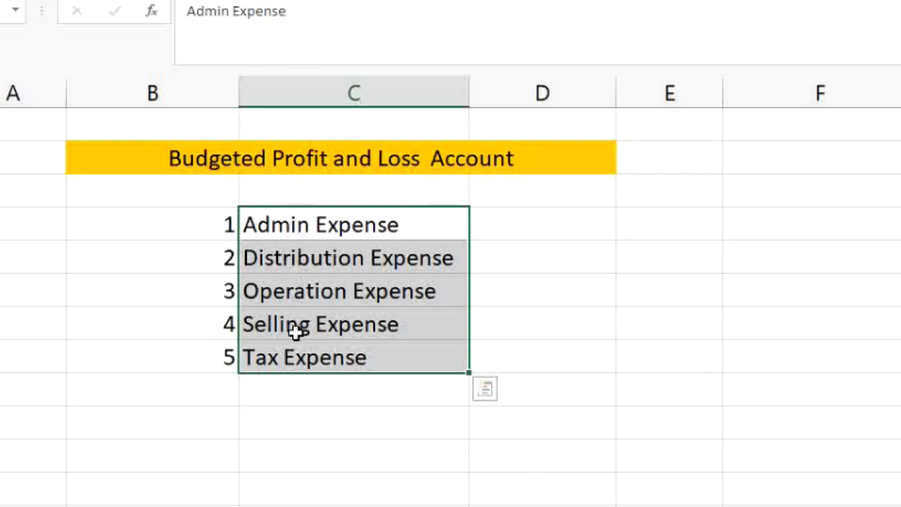
pyautogui.click(704, 134)
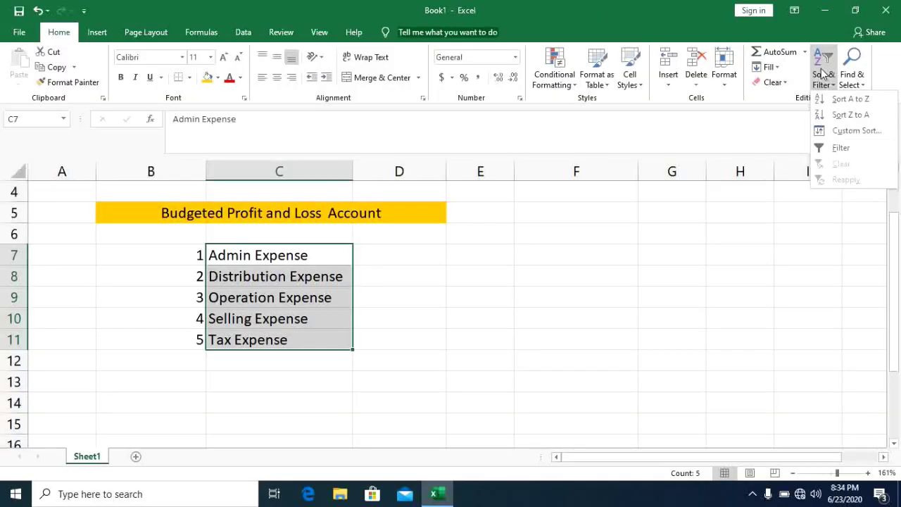
pyautogui.click(822, 74)
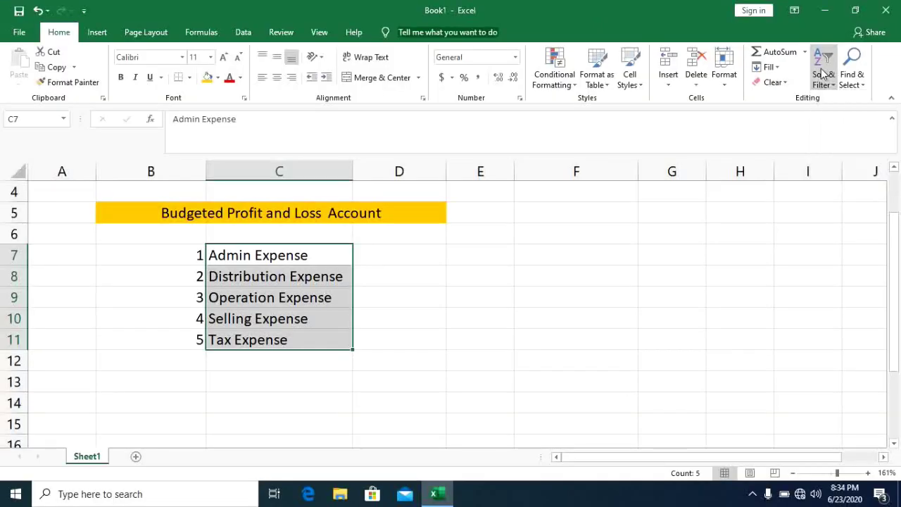
pyautogui.scroll(1, 383, 300)
pyautogui.click(383, 301)
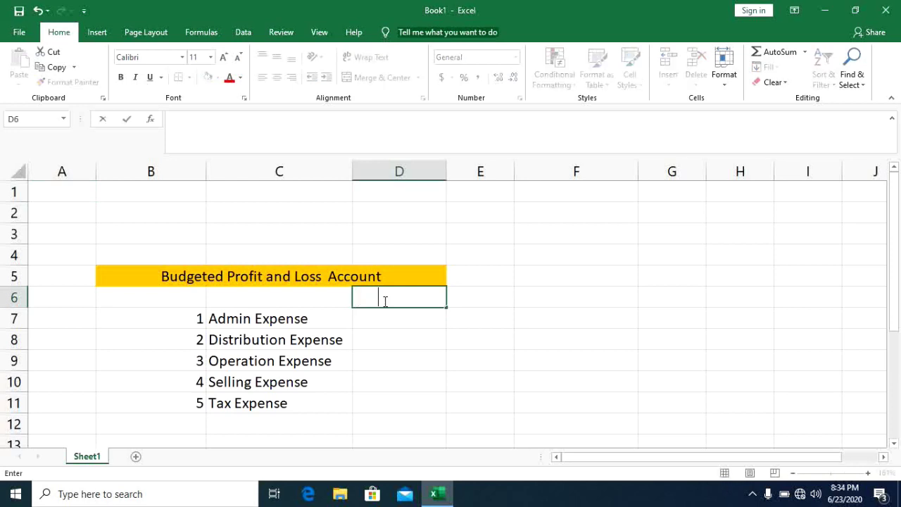
# Enter a % heading in D6 and select D7:D11 beneath it
pyautogui.write('%')
pyautogui.press('Up')
pyautogui.click(392, 316)
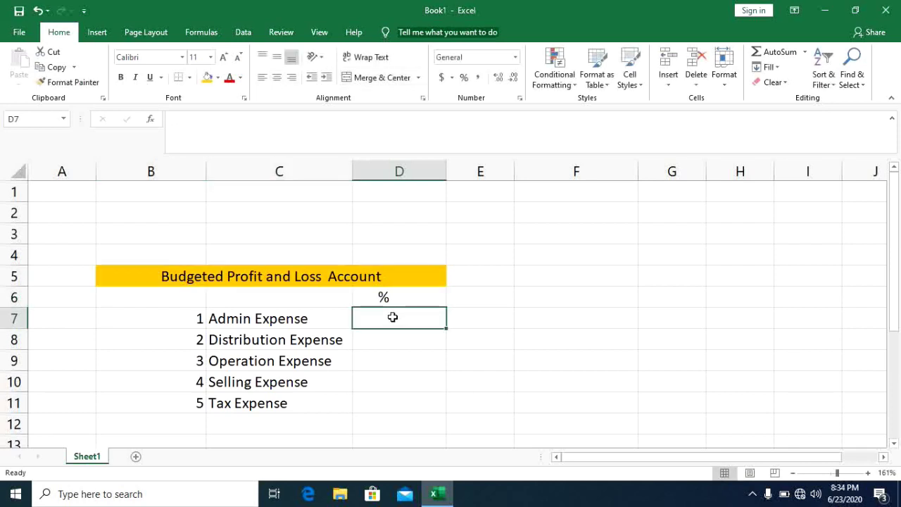
pyautogui.hotkey('shift', 'Down')
pyautogui.hotkey('shift', 'Down')
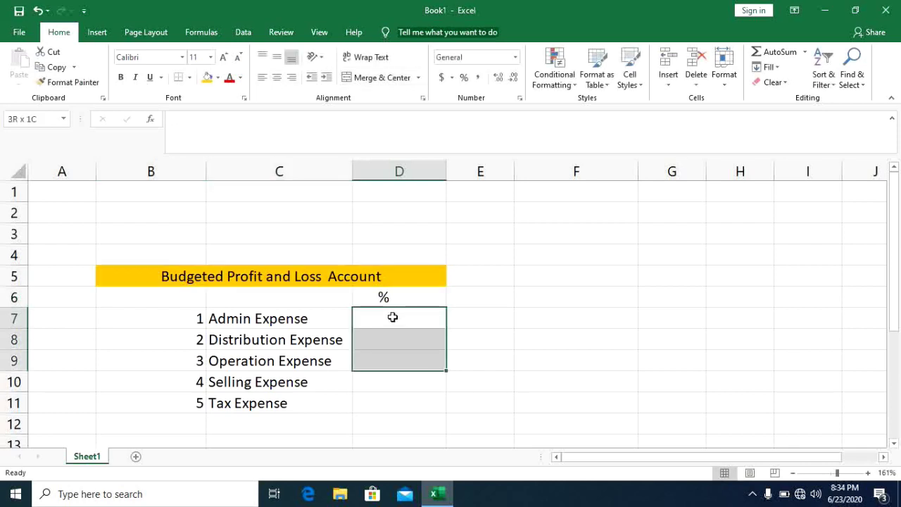
pyautogui.hotkey('shift', 'Down')
pyautogui.hotkey('shift', 'Down')
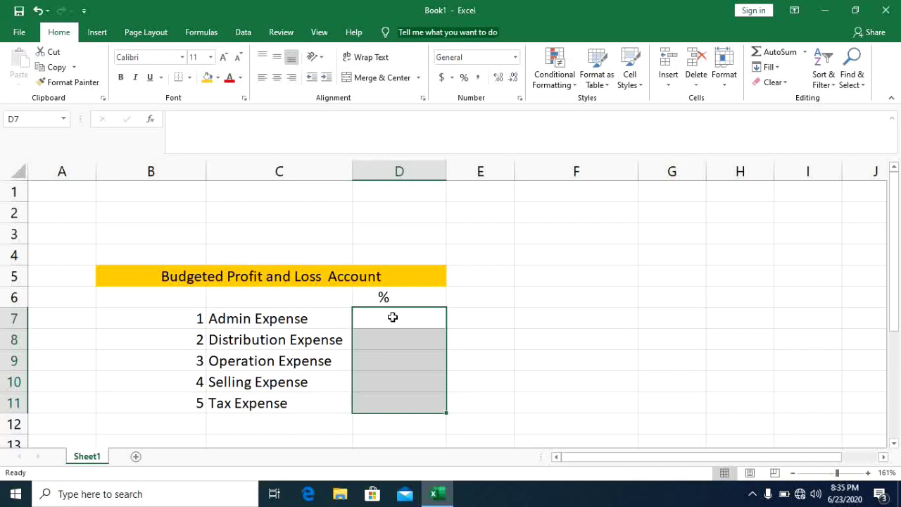
pyautogui.hotkey('ctrl', '1')
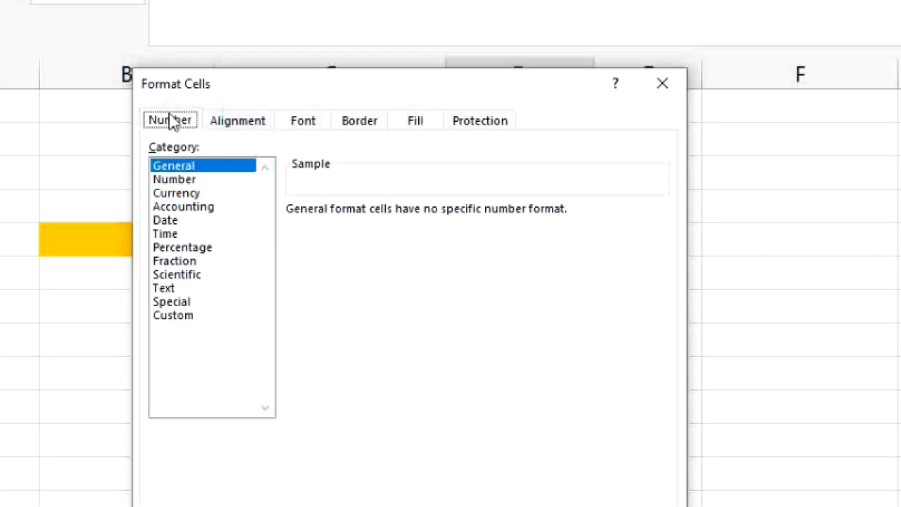
# Format D7:D11 as Percentage with 2 decimal places
pyautogui.click(183, 247)
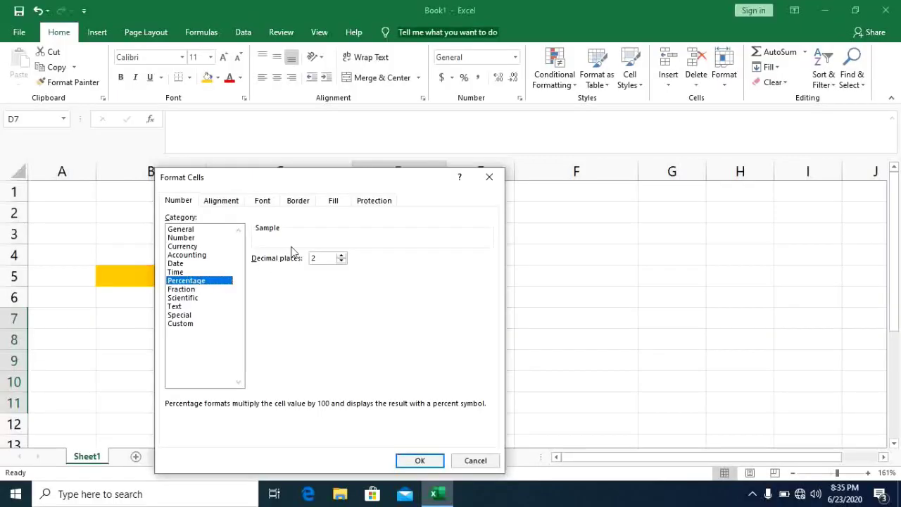
pyautogui.click(315, 260)
pyautogui.click(408, 460)
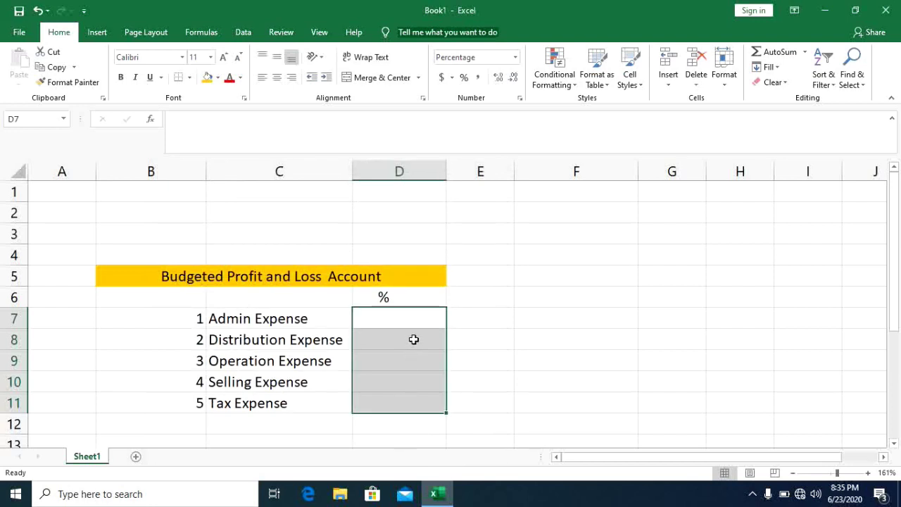
# Enter =C7 in B15 and fill it down to B18
pyautogui.click(212, 221)
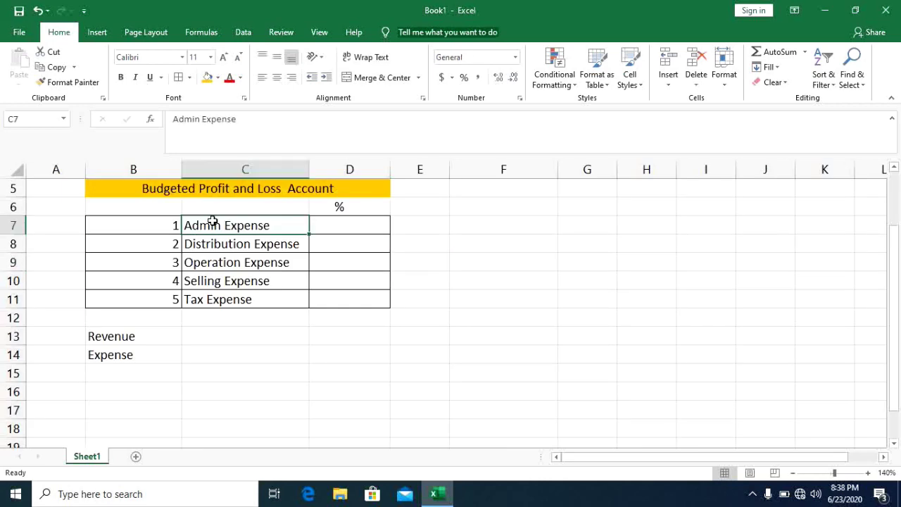
pyautogui.hotkey('shift', 'Down')
pyautogui.hotkey('shift', 'Down')
pyautogui.hotkey('shift', 'Down')
pyautogui.hotkey('shift', 'Down')
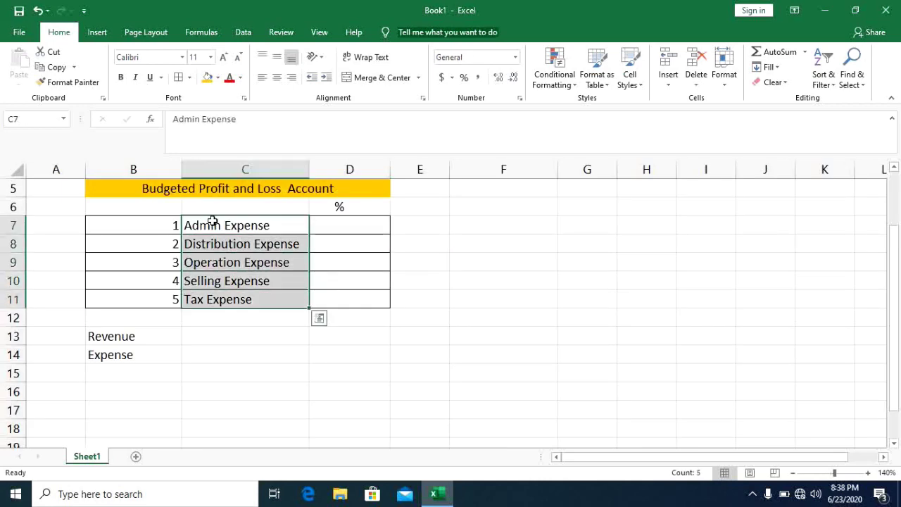
pyautogui.click(96, 371)
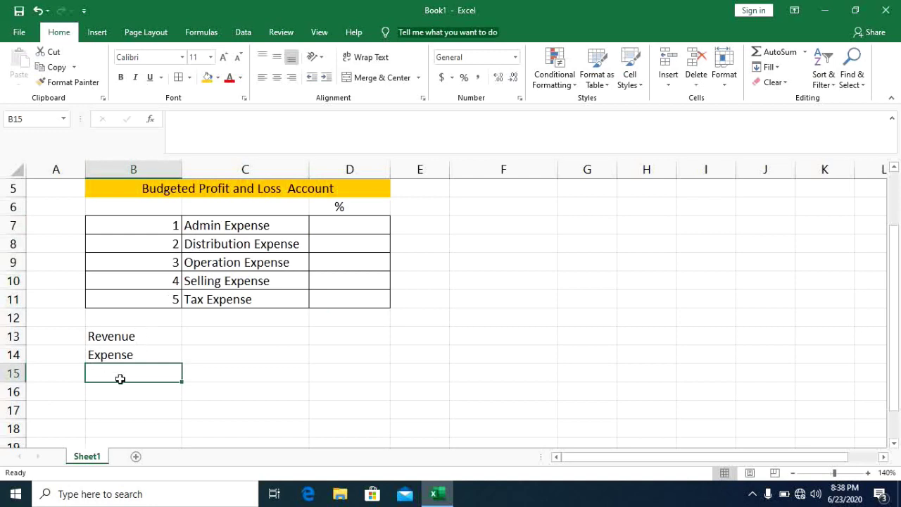
pyautogui.write('=')
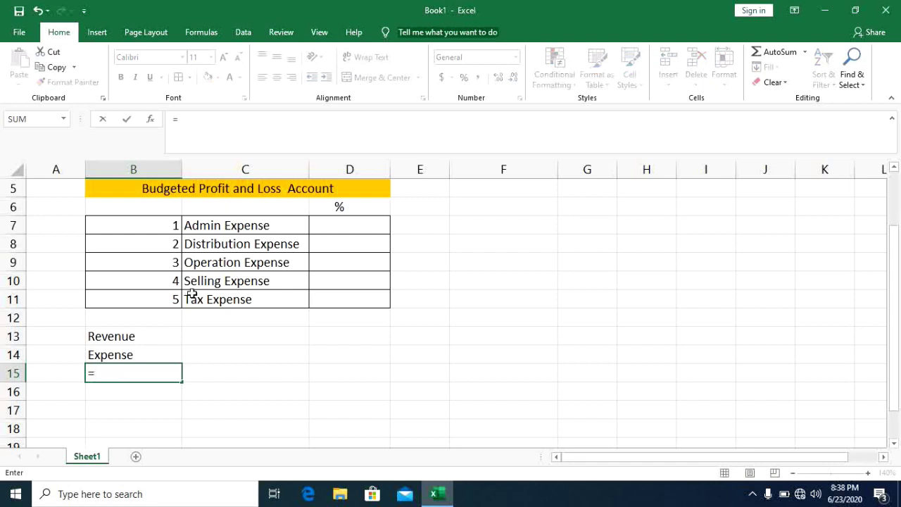
pyautogui.click(238, 221)
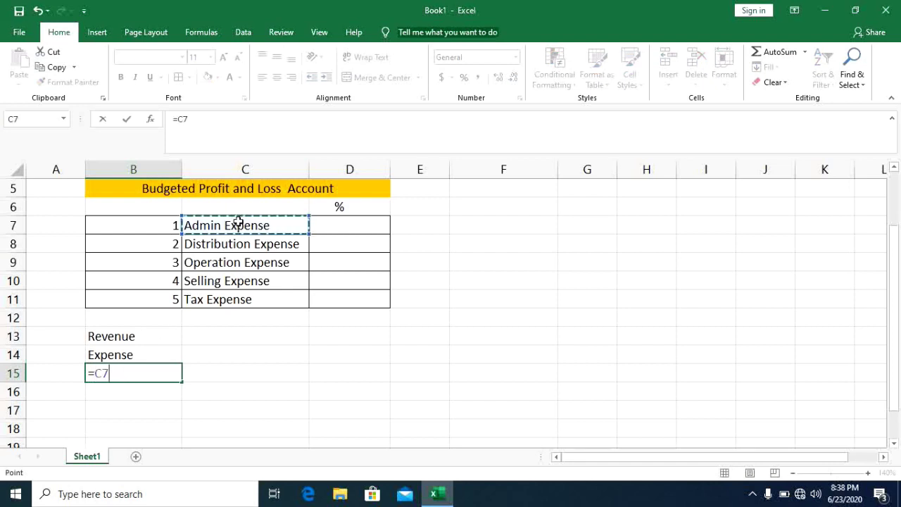
pyautogui.hotkey('ctrl', 'Return')
pyautogui.moveTo(183, 380); pyautogui.dragTo(181, 436)
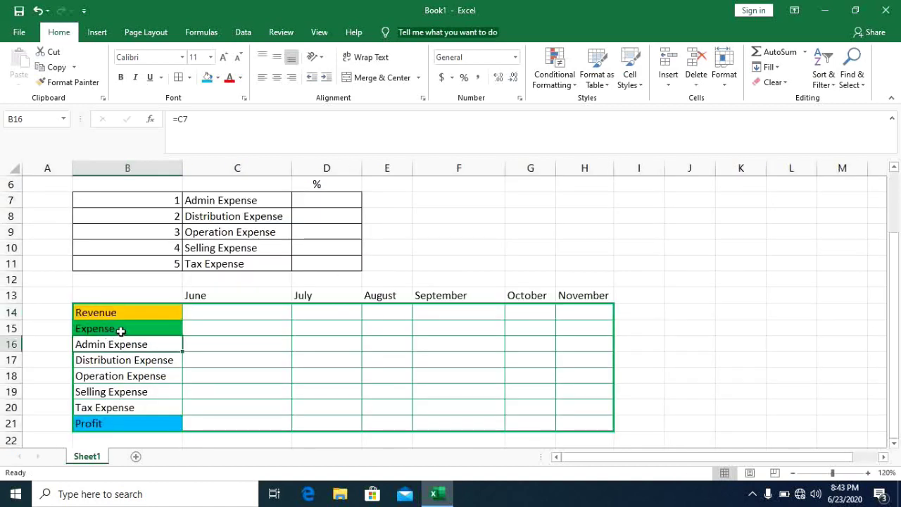
# Select the Expense row cells C15:H15 for June through November
pyautogui.click(121, 330)
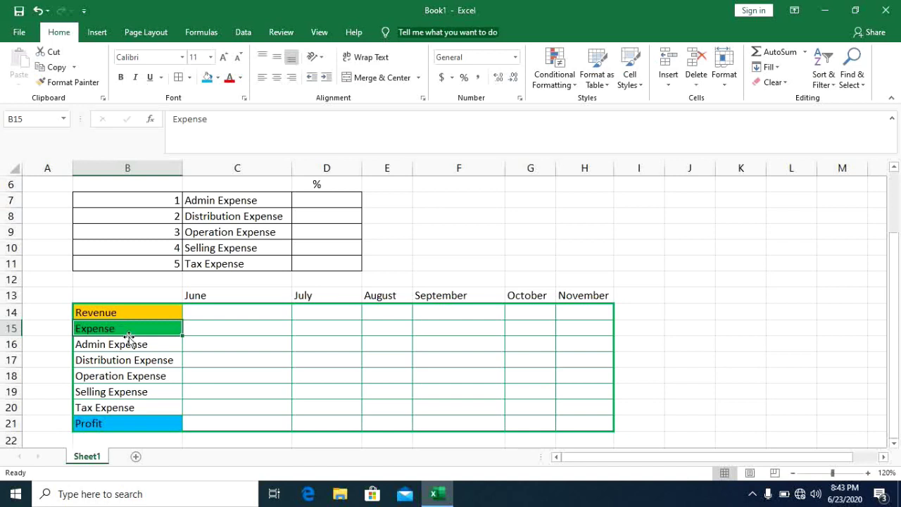
pyautogui.click(120, 423)
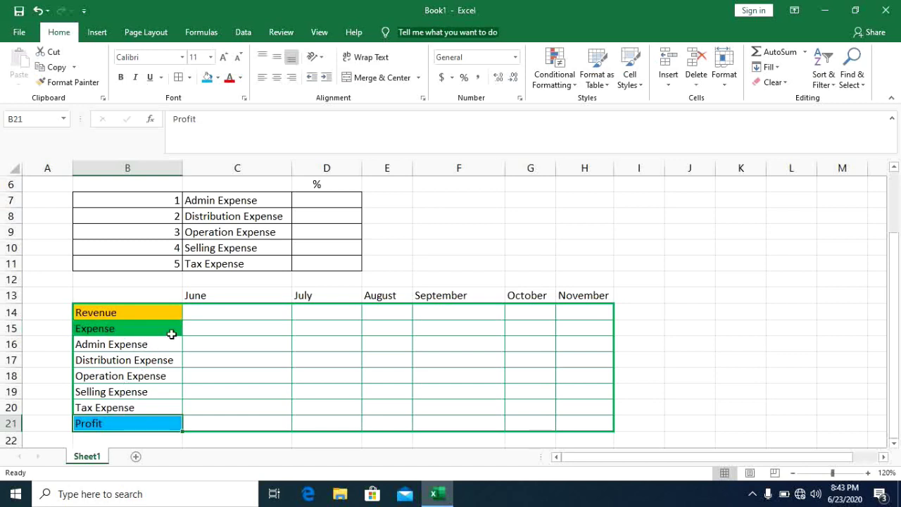
pyautogui.click(172, 334)
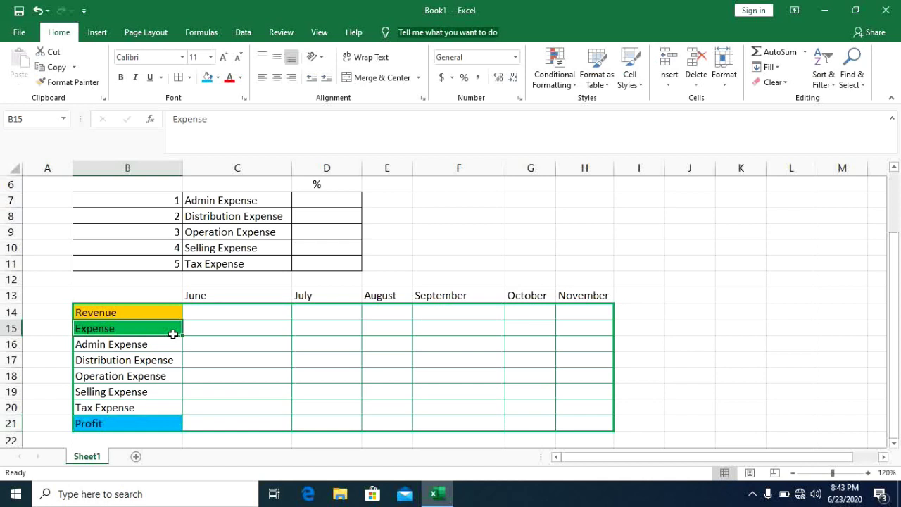
pyautogui.click(230, 327)
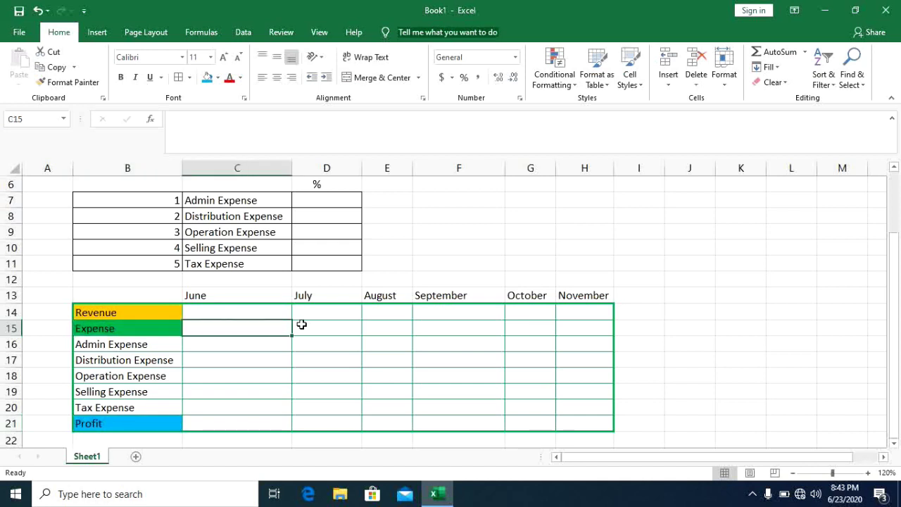
pyautogui.click(306, 326)
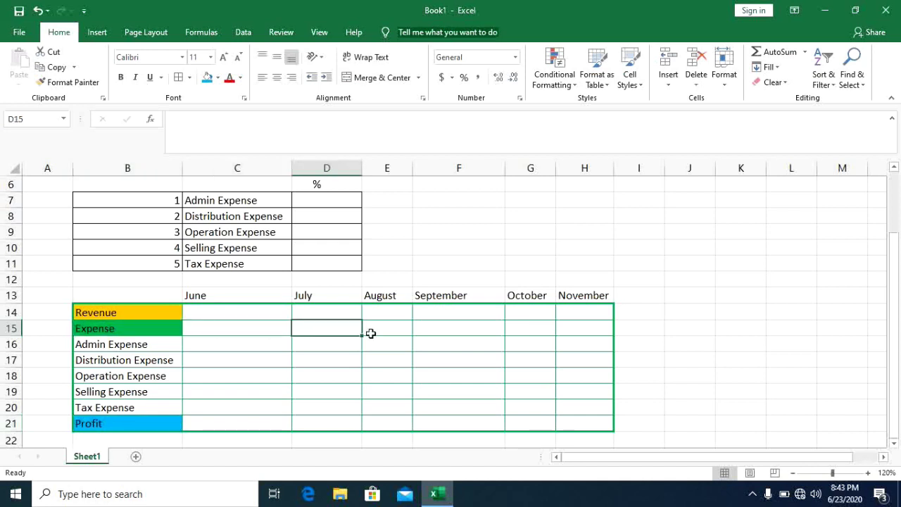
pyautogui.click(371, 331)
pyautogui.moveTo(458, 332); pyautogui.dragTo(524, 332)
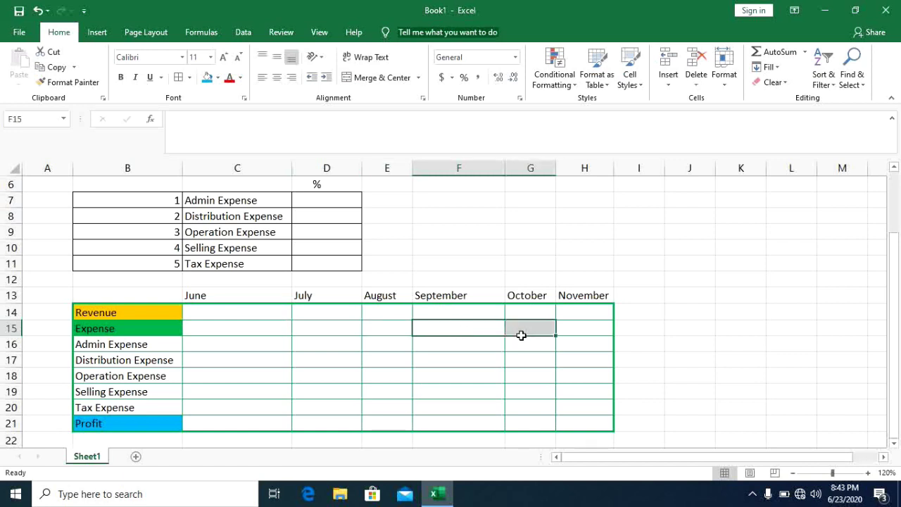
pyautogui.click(568, 332)
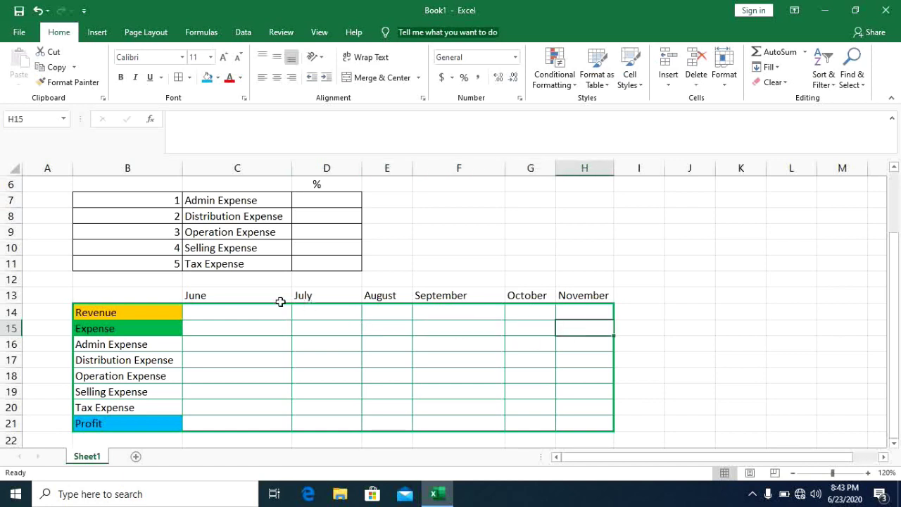
pyautogui.click(240, 330)
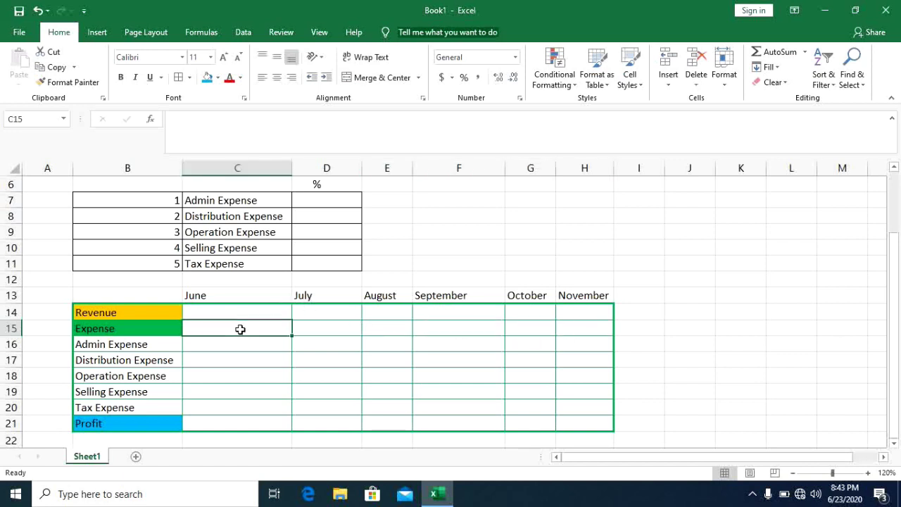
pyautogui.moveTo(240, 329); pyautogui.dragTo(584, 328)
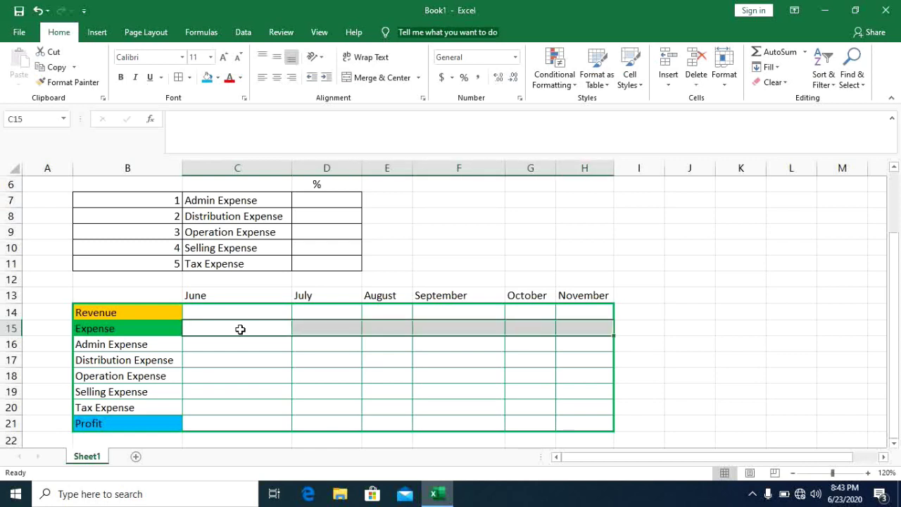
# Fill C15:H15 at once with =SUM(C16:C20) totals of the five expense lines
pyautogui.write('=')
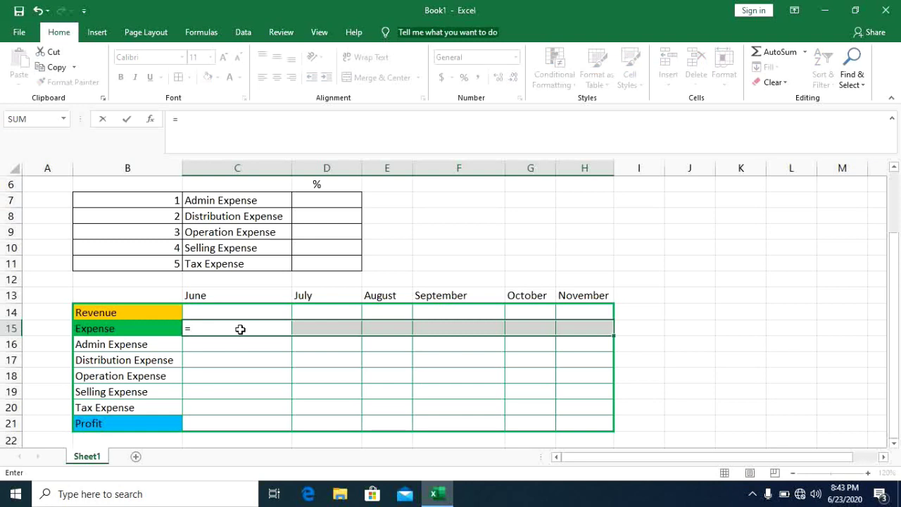
pyautogui.write('s')
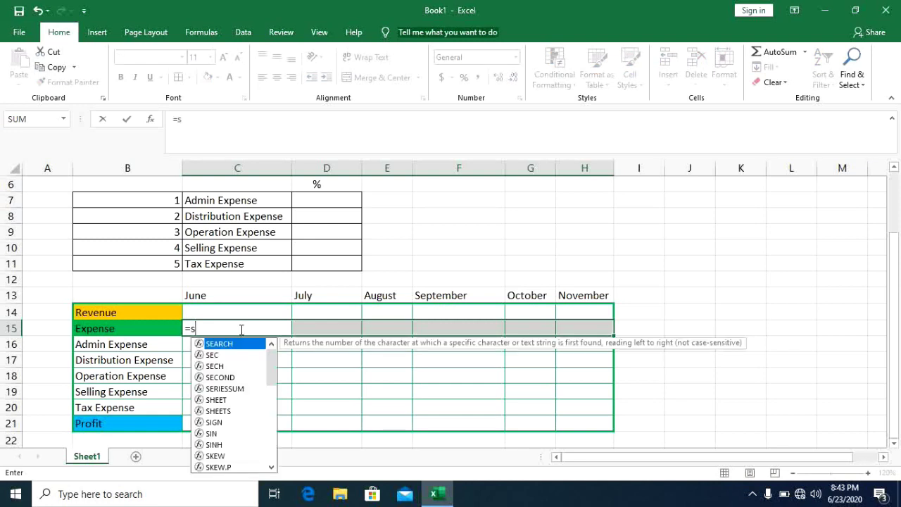
pyautogui.write('um')
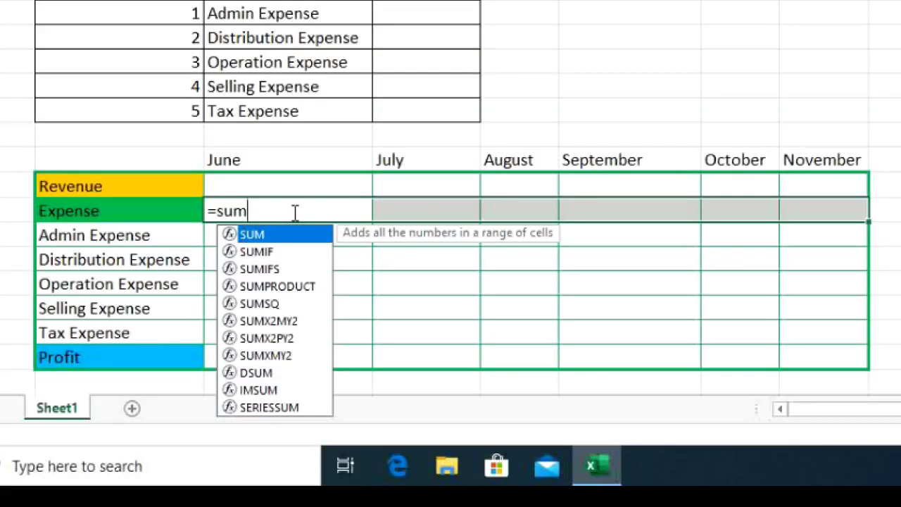
pyautogui.write('(')
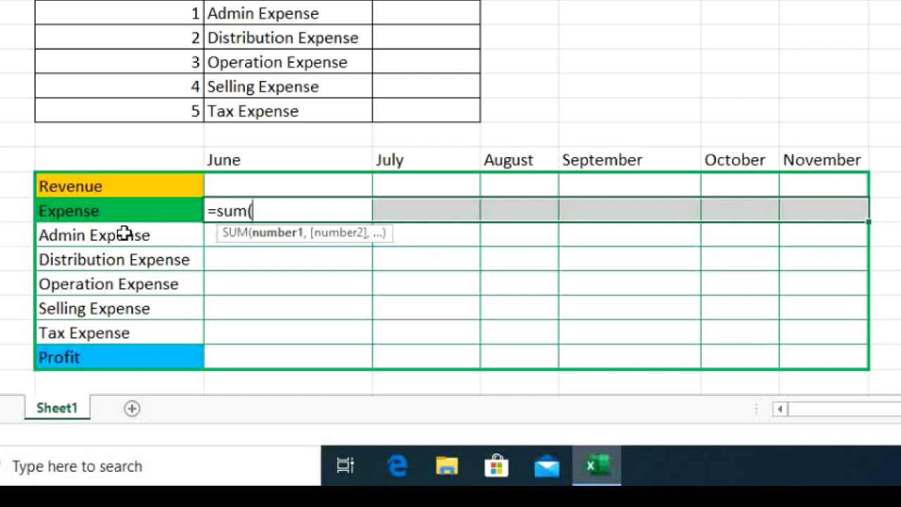
pyautogui.click(211, 232)
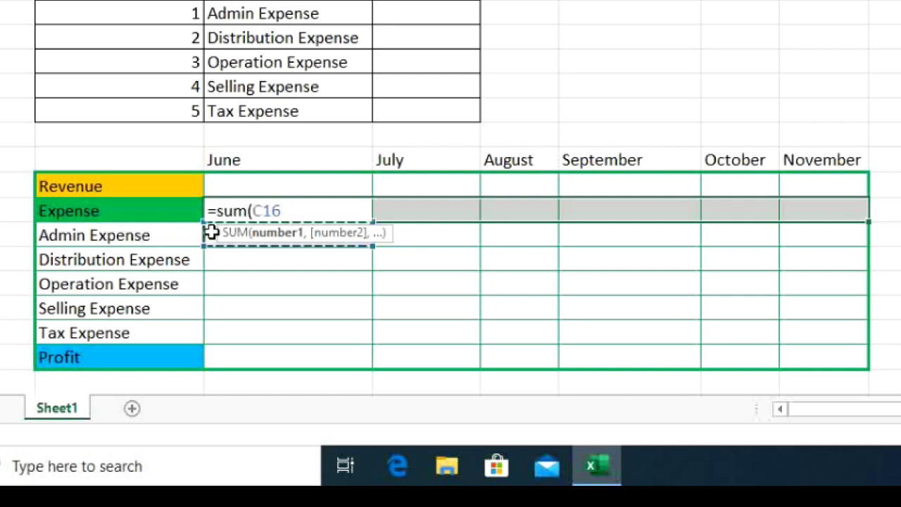
pyautogui.hotkey('shift', 'Down')
pyautogui.hotkey('shift', 'Down')
pyautogui.hotkey('shift', 'Down')
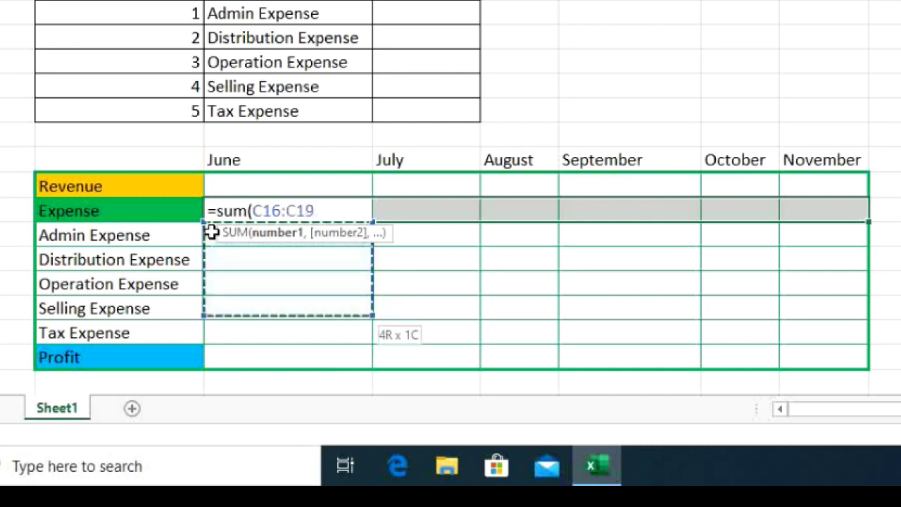
pyautogui.hotkey('shift', 'Down')
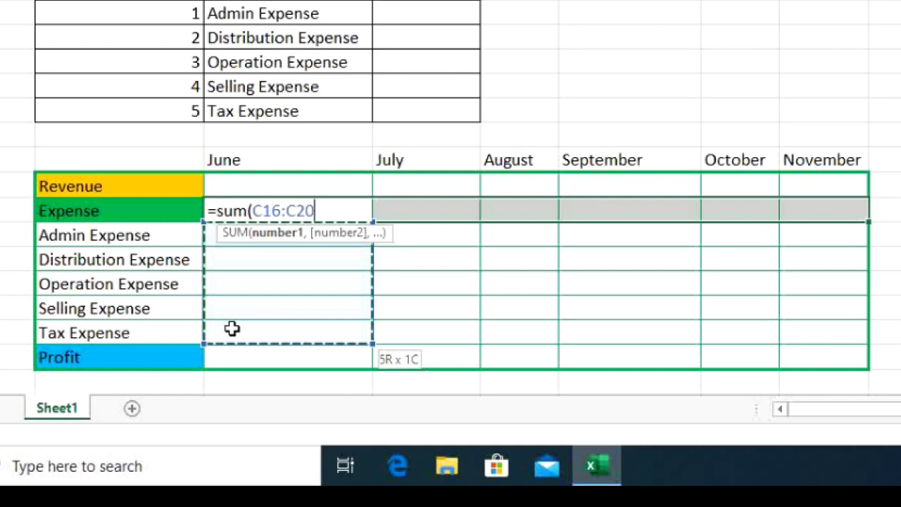
pyautogui.write(')')
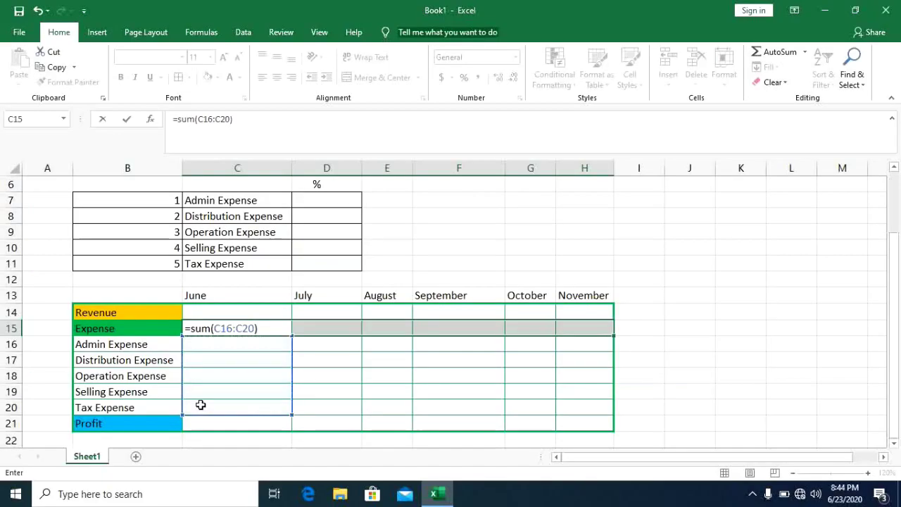
pyautogui.hotkey('ctrl', 'Return')
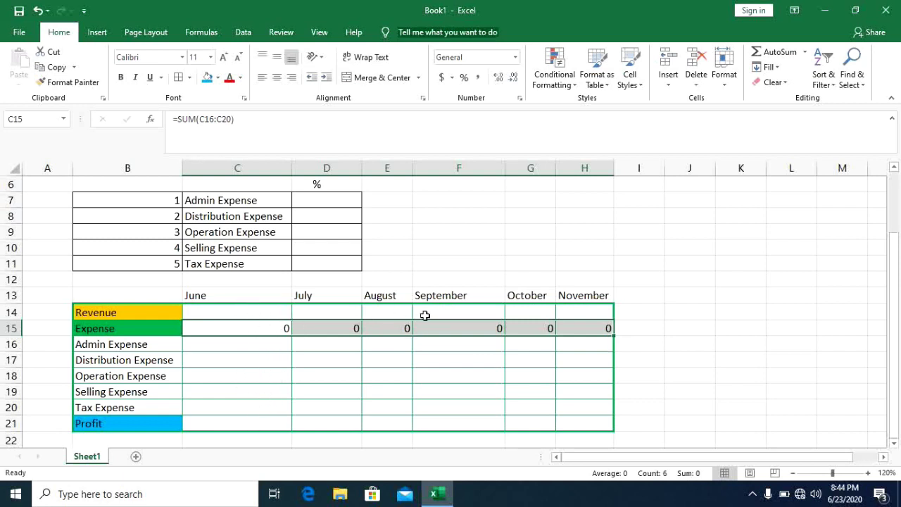
pyautogui.click(123, 424)
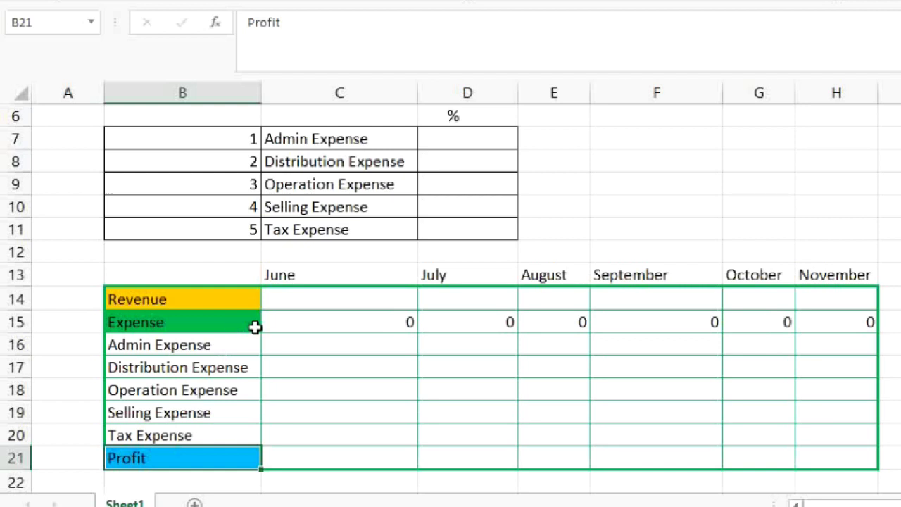
pyautogui.click(237, 303)
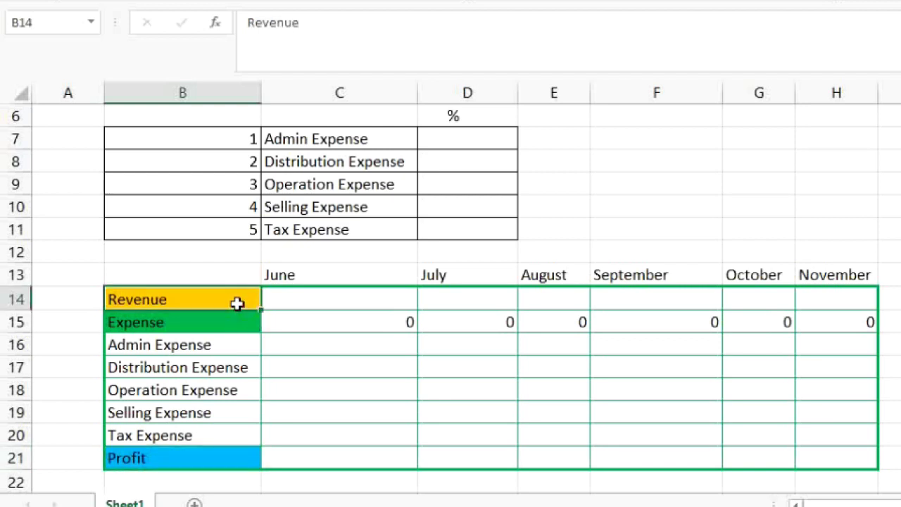
pyautogui.click(222, 322)
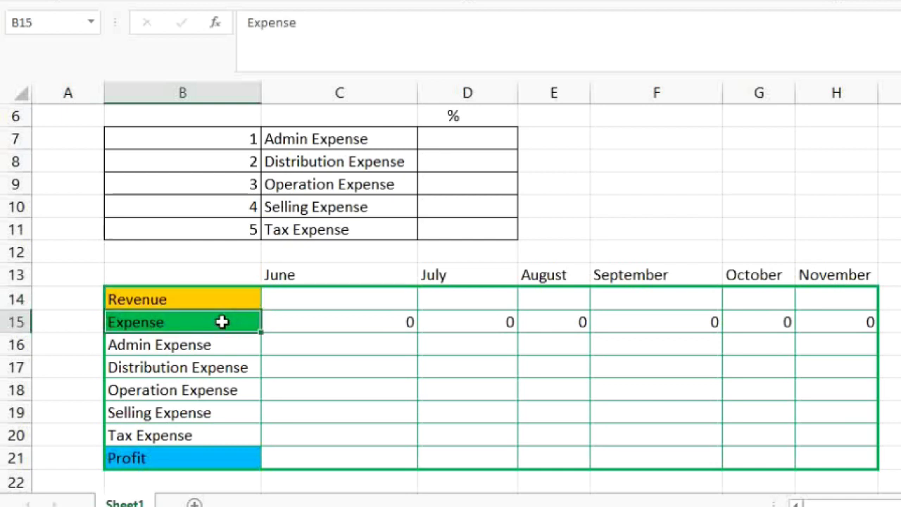
# Select the Profit row cells for June through November
pyautogui.click(161, 312)
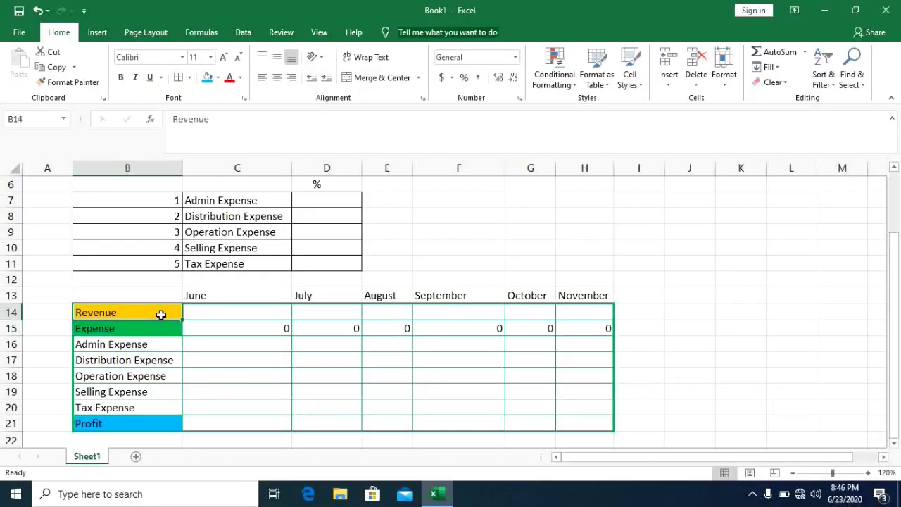
pyautogui.click(162, 332)
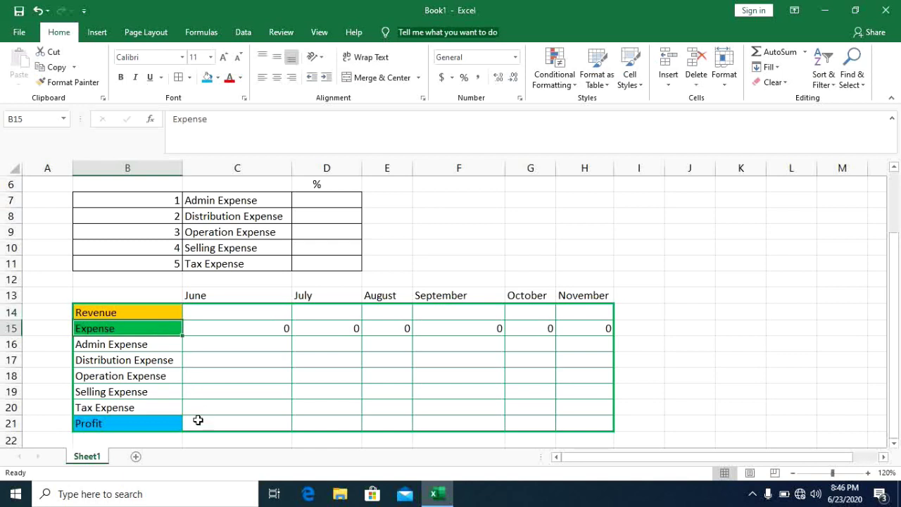
pyautogui.click(171, 422)
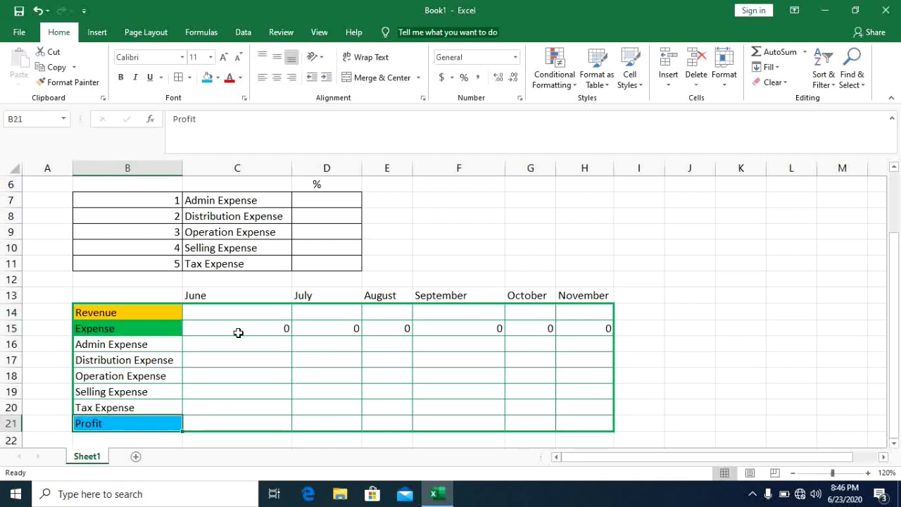
pyautogui.click(227, 427)
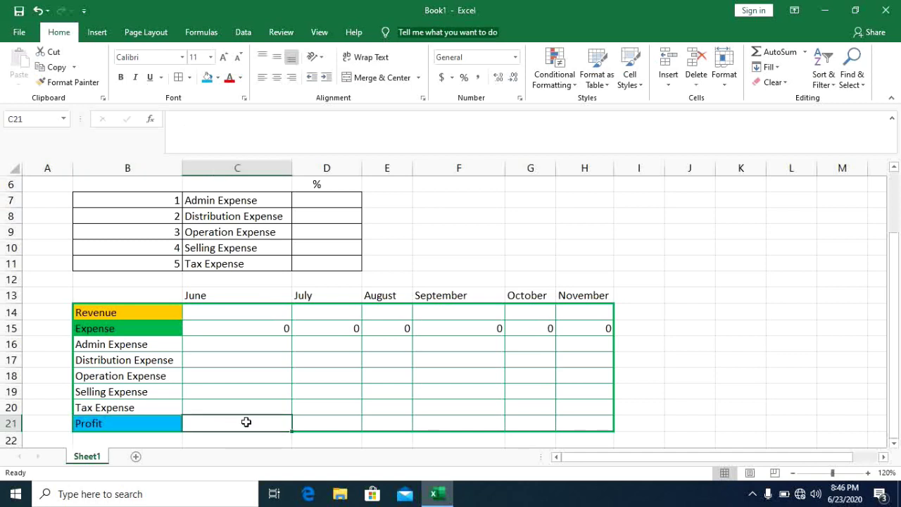
pyautogui.click(315, 419)
pyautogui.click(374, 420)
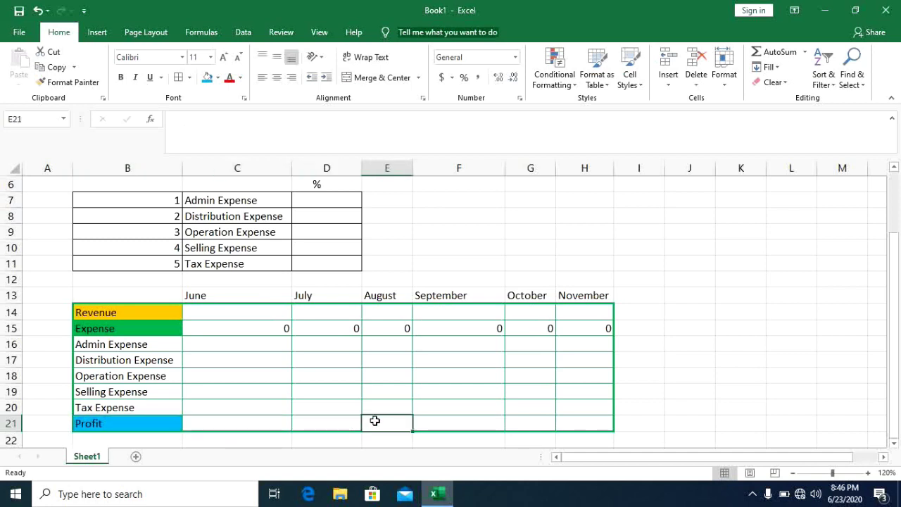
pyautogui.click(233, 421)
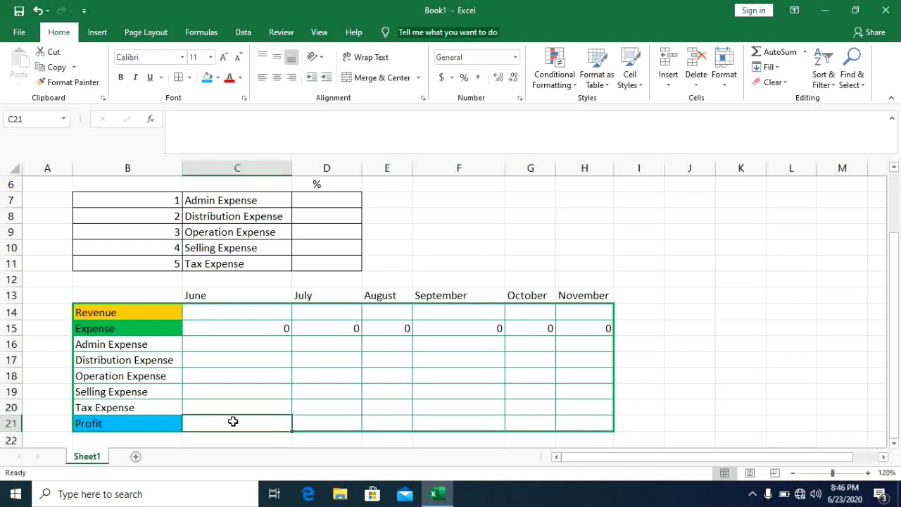
pyautogui.hotkey('shift', 'Right')
pyautogui.hotkey('shift', 'Right')
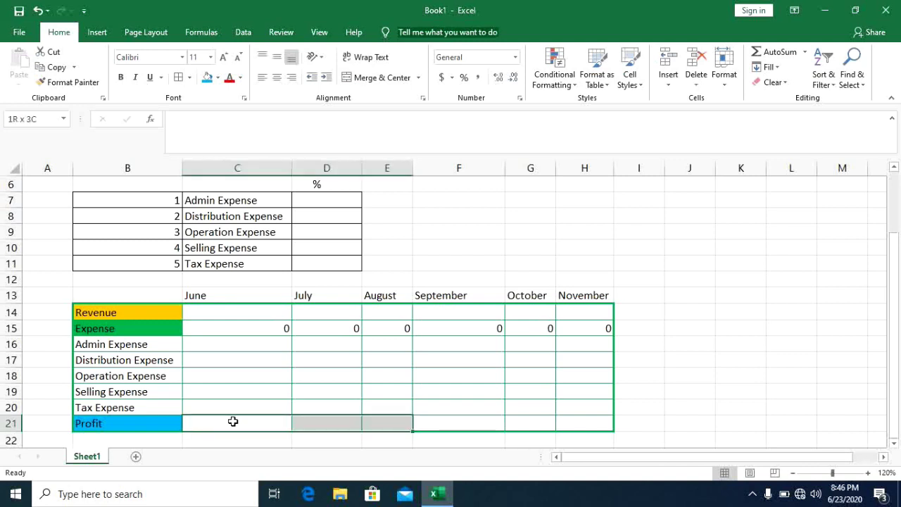
pyautogui.hotkey('shift', 'Right')
pyautogui.hotkey('shift', 'Right')
pyautogui.hotkey('shift', 'Right')
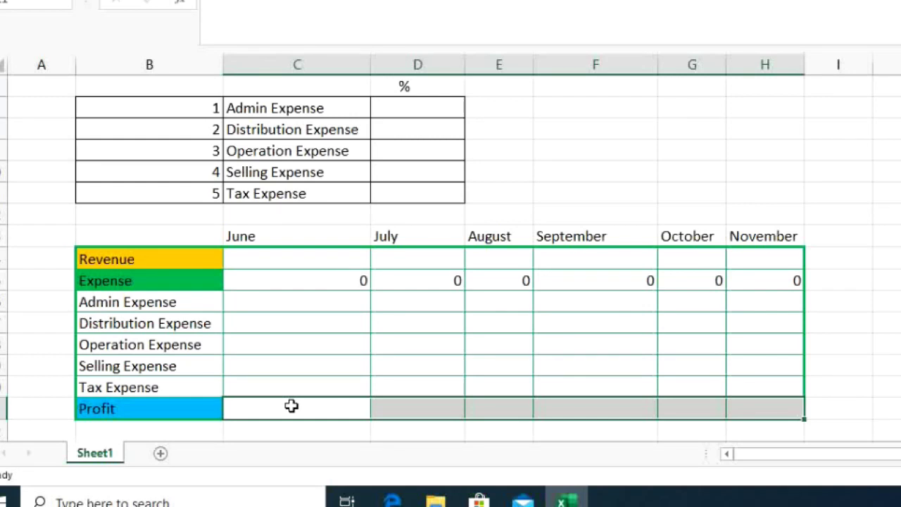
# Fill the Profit row with =C14-C15, Revenue minus Expense
pyautogui.write('=')
pyautogui.click(275, 258)
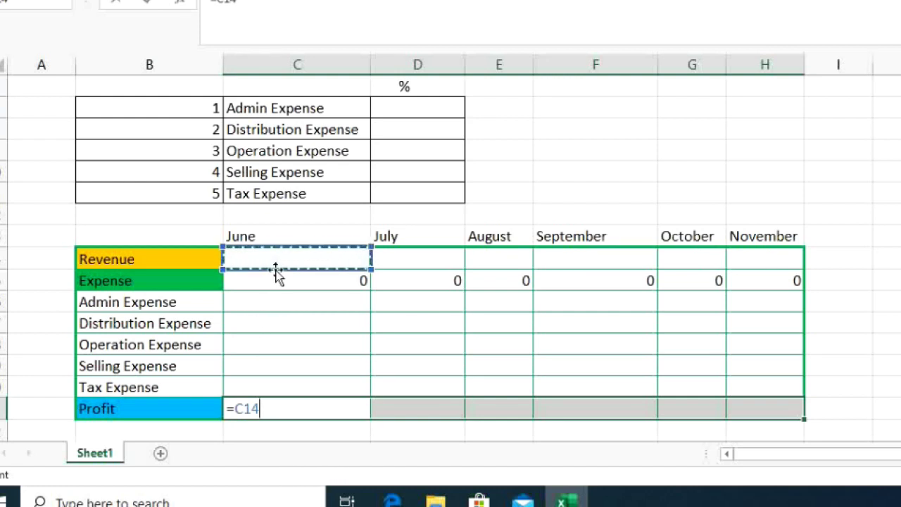
pyautogui.write('-')
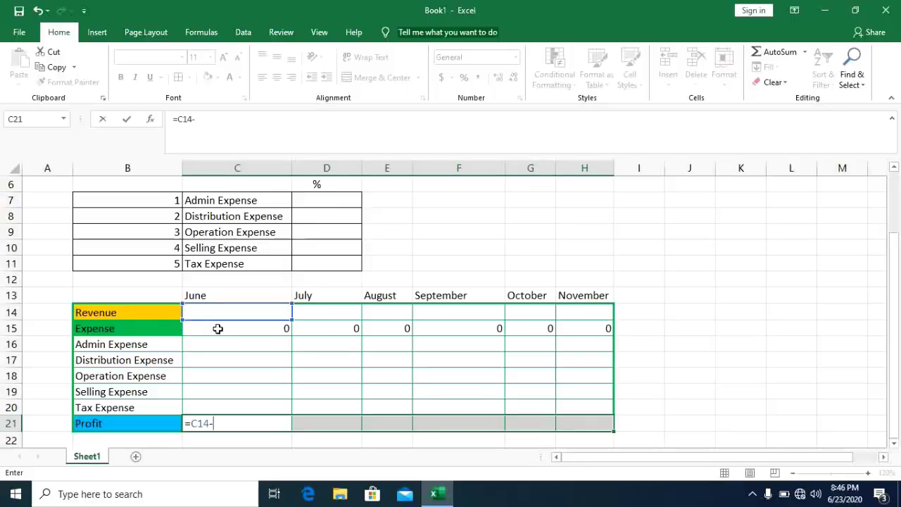
pyautogui.click(218, 329)
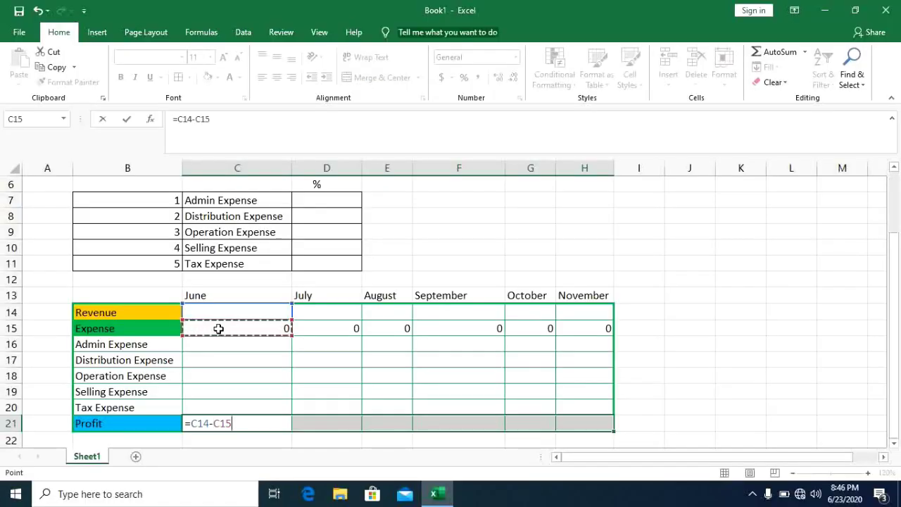
pyautogui.hotkey('ctrl', 'Return')
pyautogui.click(212, 318)
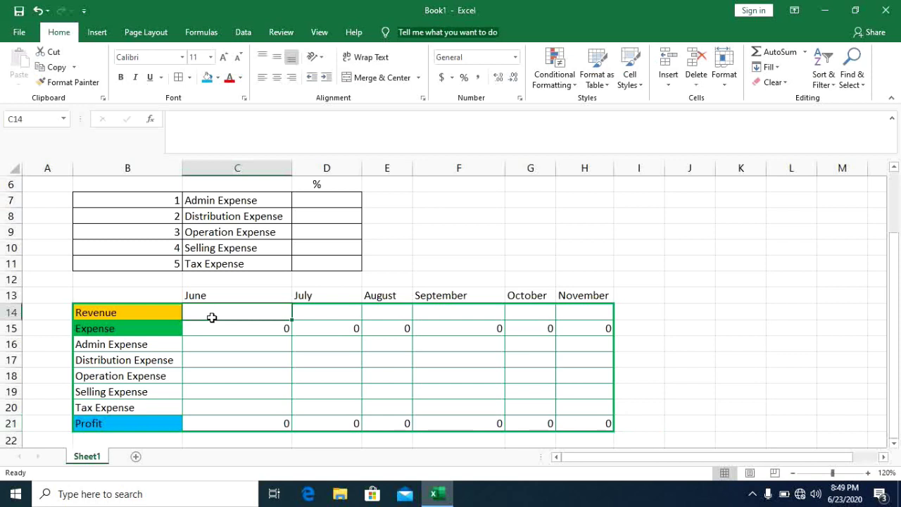
pyautogui.hotkey('shift', 'Right')
pyautogui.hotkey('shift', 'Right')
pyautogui.hotkey('shift', 'Right')
pyautogui.hotkey('shift', 'Right')
pyautogui.hotkey('shift', 'Right')
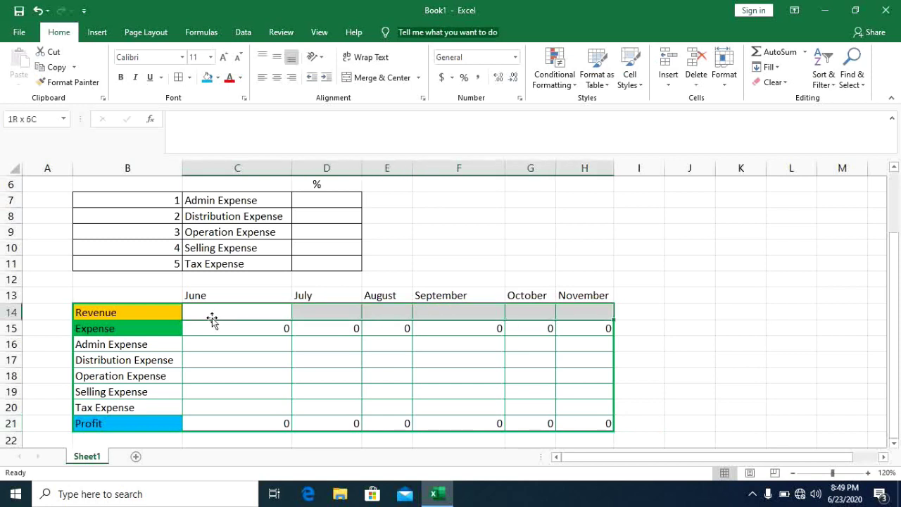
# Format C14:H21 as Accounting with symbol set to None
pyautogui.hotkey('shift', 'Down')
pyautogui.hotkey('shift', 'Down')
pyautogui.hotkey('shift', 'Down')
pyautogui.hotkey('shift', 'Down')
pyautogui.hotkey('shift', 'Down')
pyautogui.hotkey('shift', 'Down')
pyautogui.hotkey('shift', 'Down')
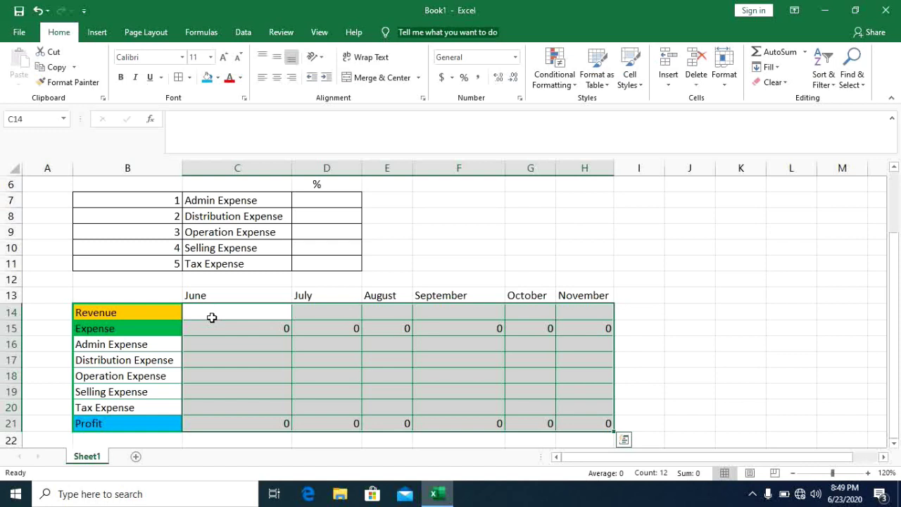
pyautogui.hotkey('ctrl', '1')
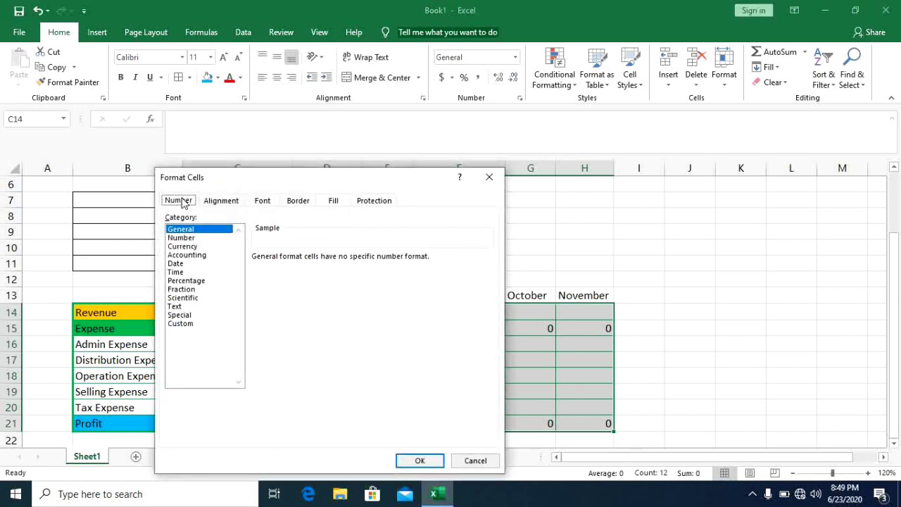
pyautogui.click(185, 246)
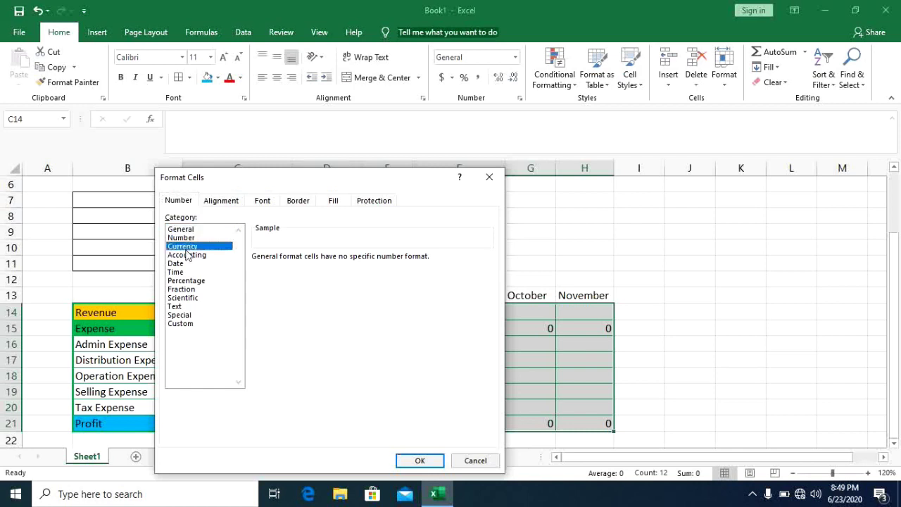
pyautogui.click(187, 256)
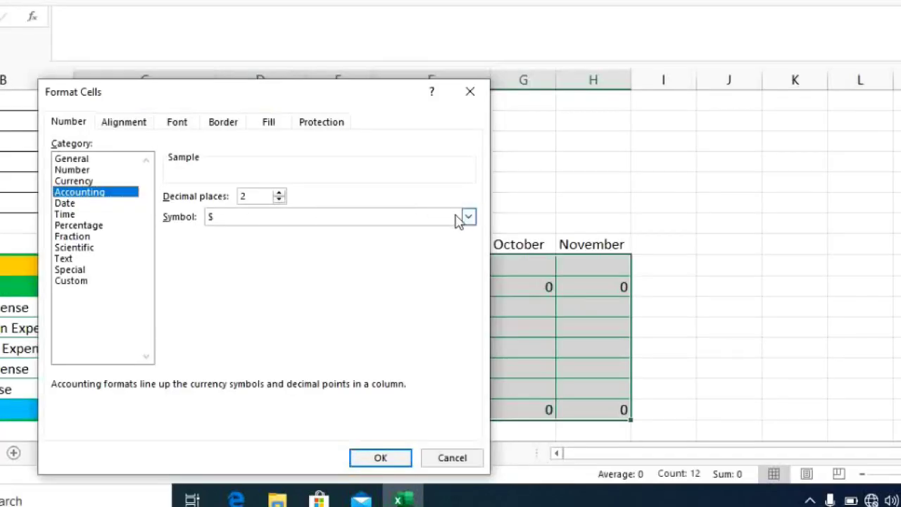
pyautogui.click(468, 219)
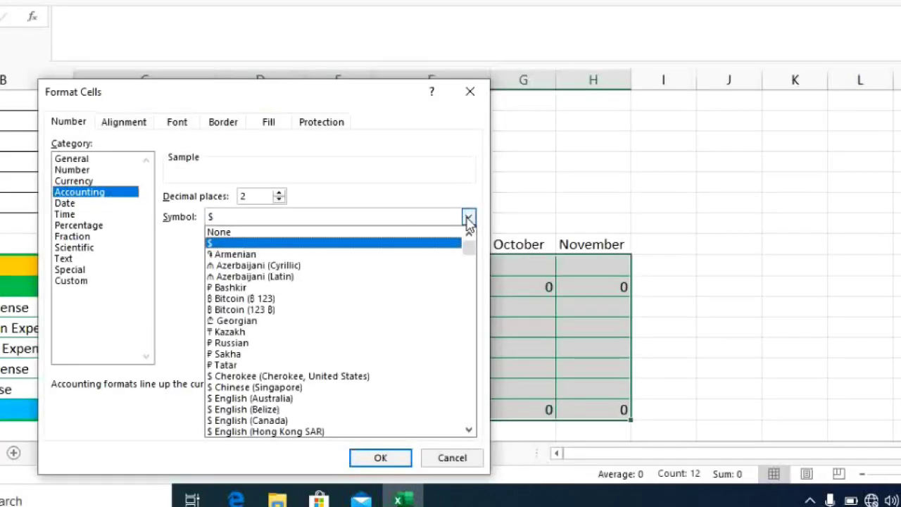
pyautogui.click(410, 233)
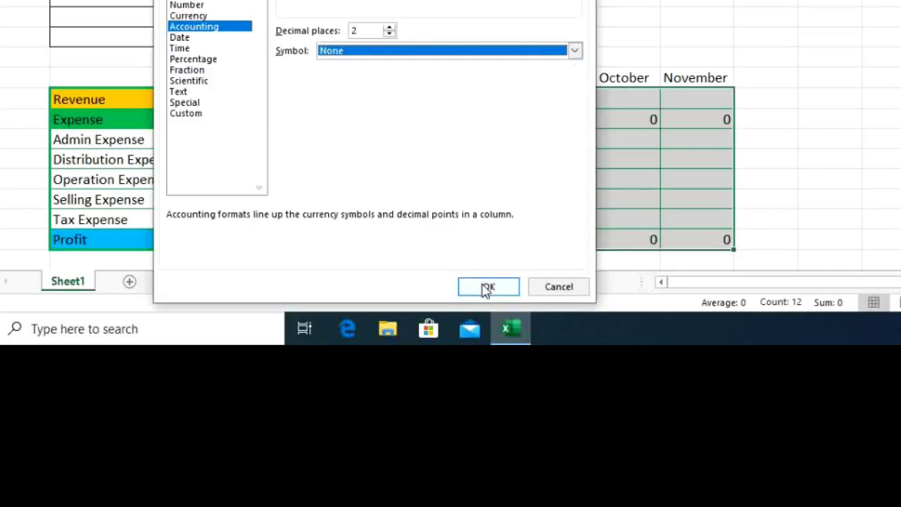
pyautogui.click(373, 456)
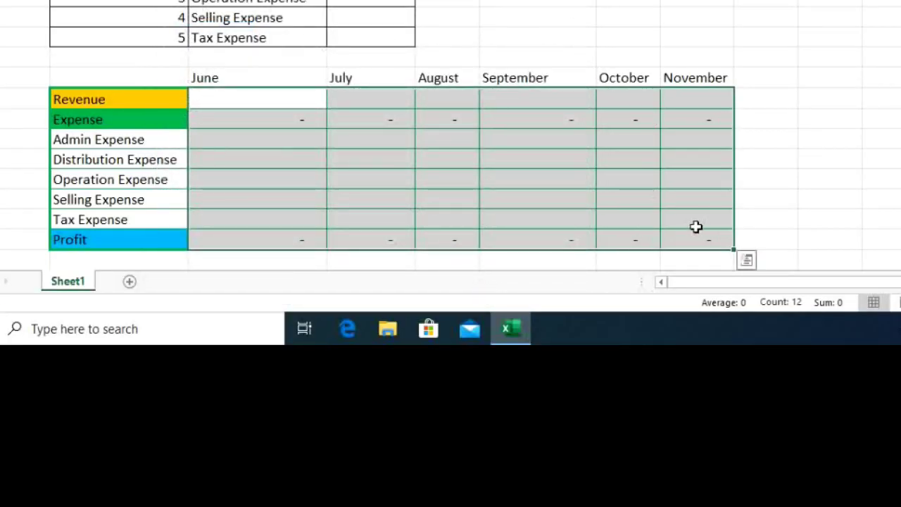
pyautogui.click(685, 238)
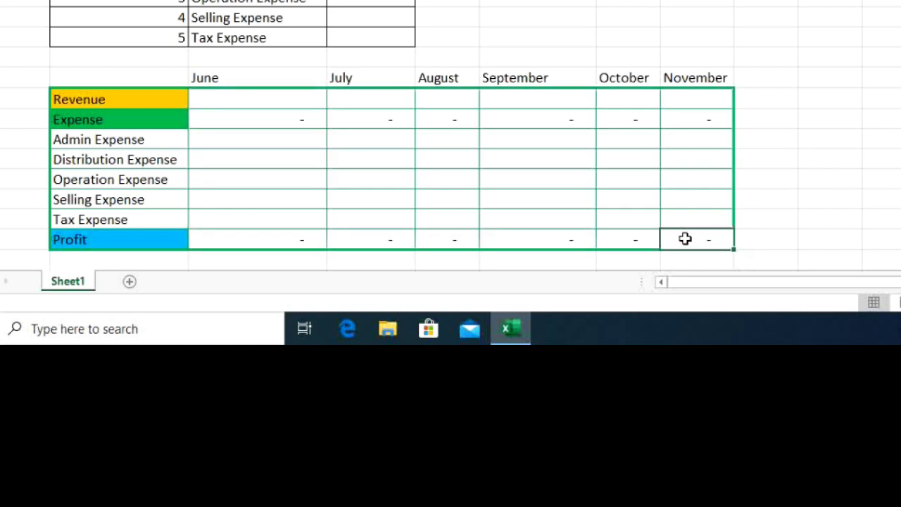
pyautogui.click(305, 239)
# Enter 11, 12, 13, 14 and 15 percent into D7:D11
pyautogui.click(307, 121)
pyautogui.click(304, 233)
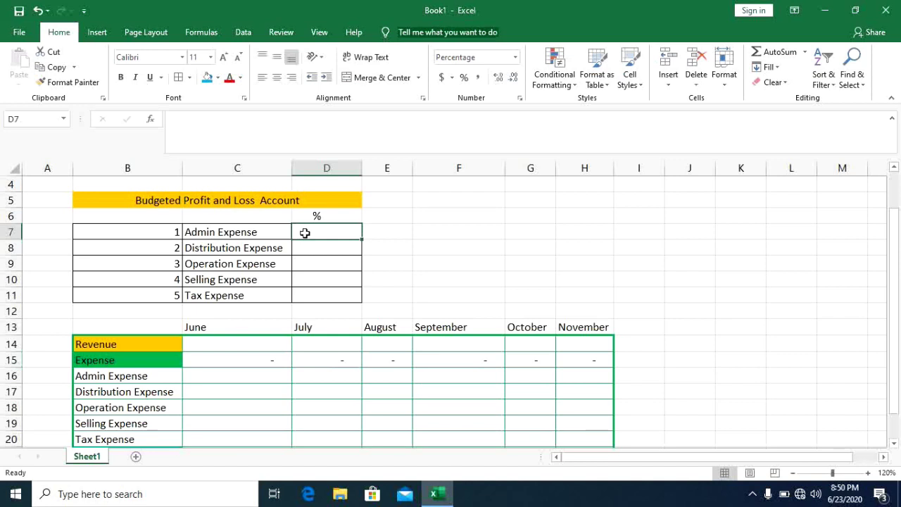
pyautogui.hotkey('shift', 'Down')
pyautogui.hotkey('shift', 'Down')
pyautogui.hotkey('shift', 'Down')
pyautogui.hotkey('shift', 'Down')
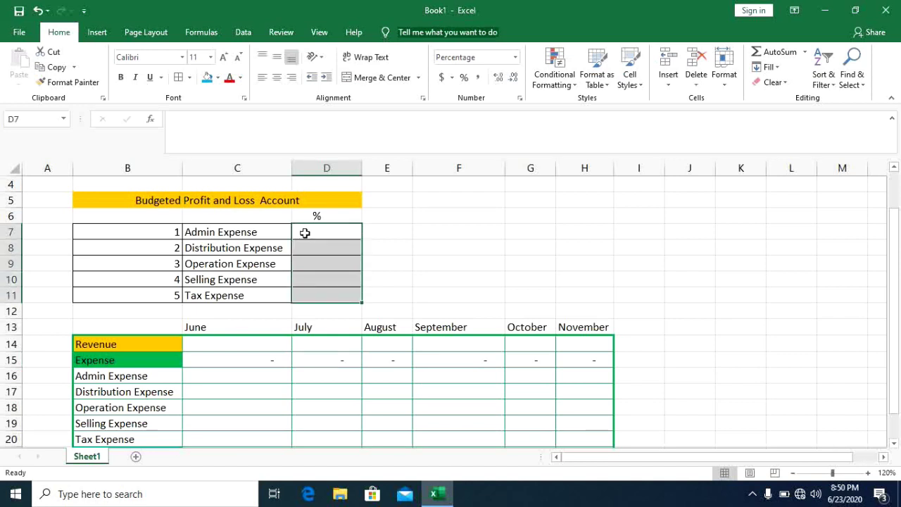
pyautogui.click(310, 231)
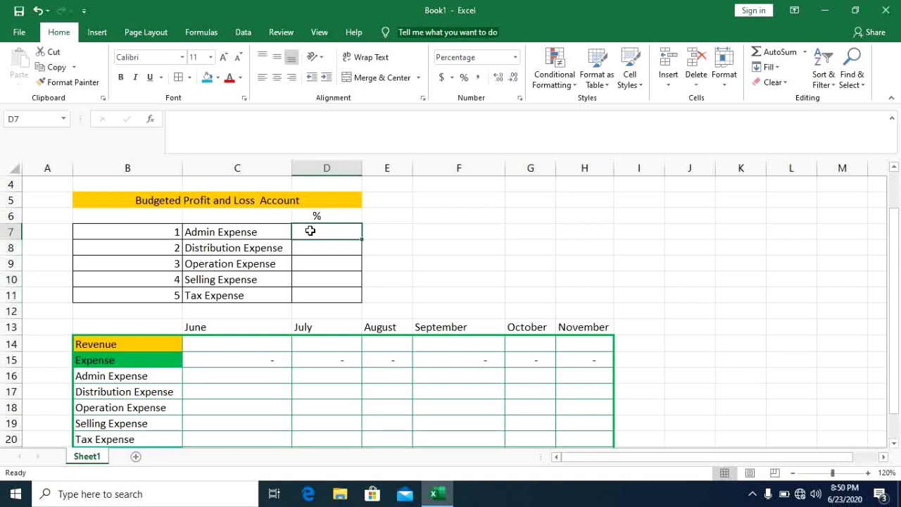
pyautogui.write('1')
pyautogui.write('1')
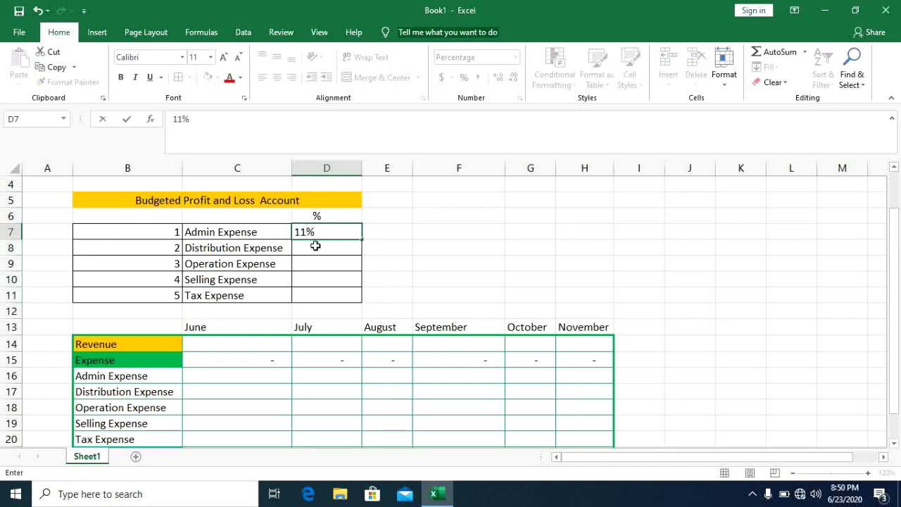
pyautogui.press('Return')
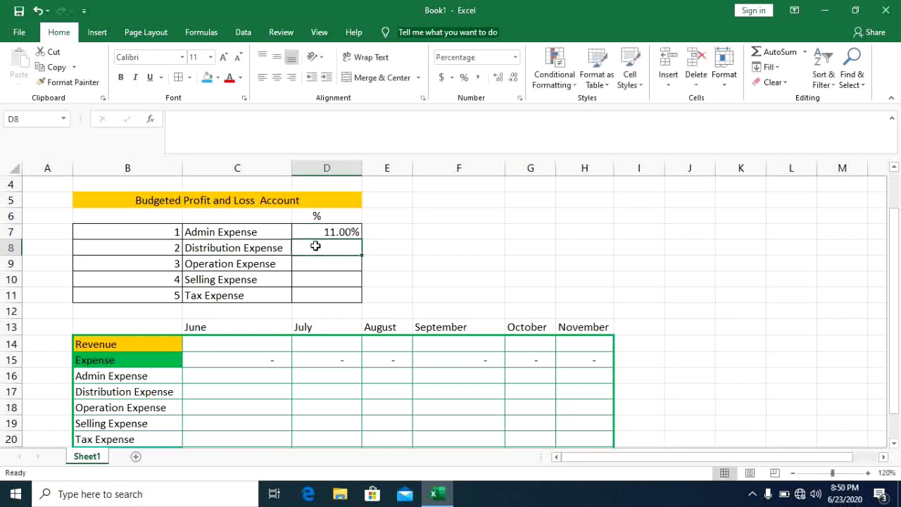
pyautogui.write('12')
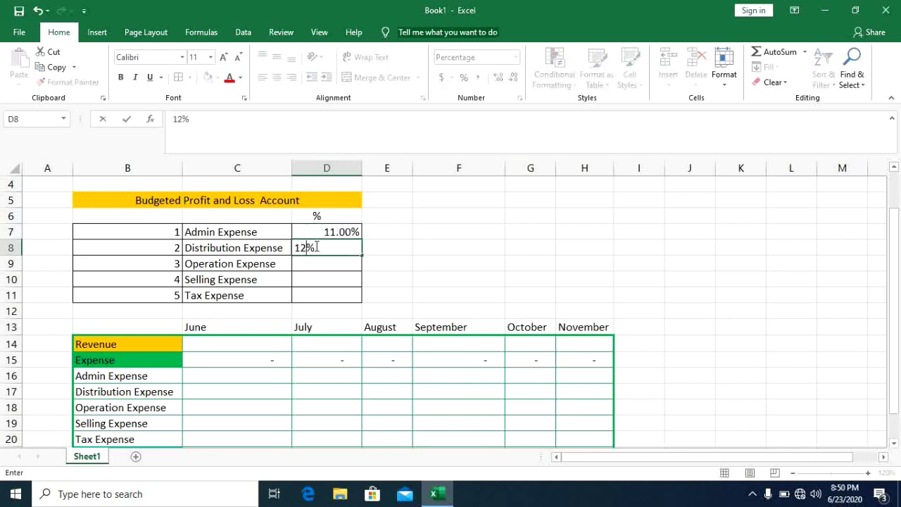
pyautogui.press('Return')
pyautogui.write('13')
pyautogui.press('Return')
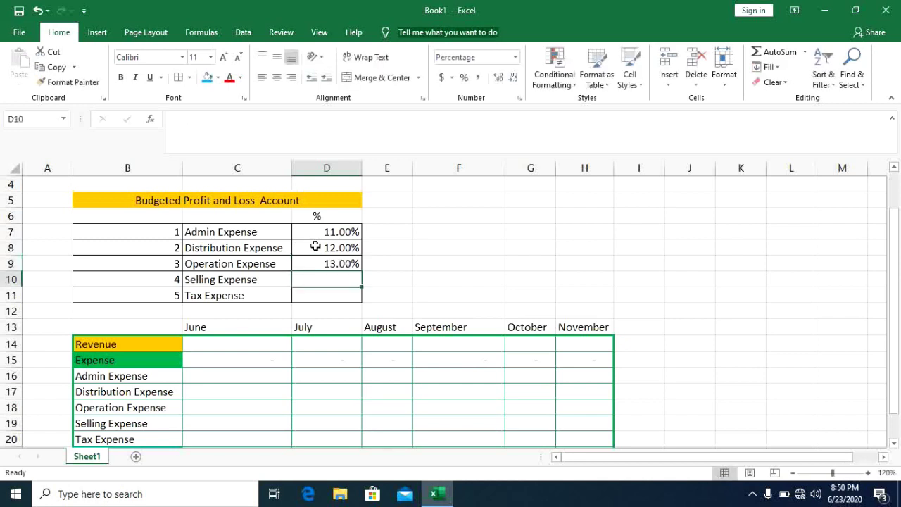
pyautogui.write('14')
pyautogui.press('Return')
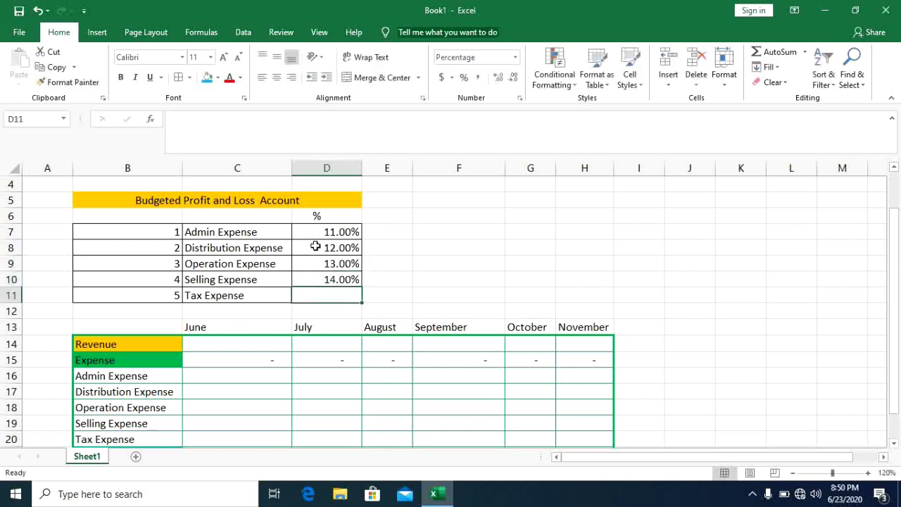
pyautogui.write('15')
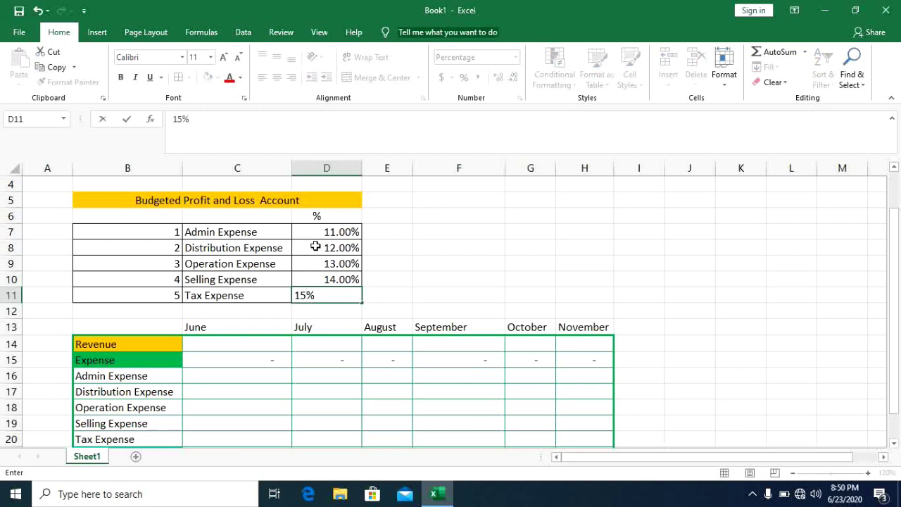
pyautogui.press('Return')
pyautogui.click(394, 247)
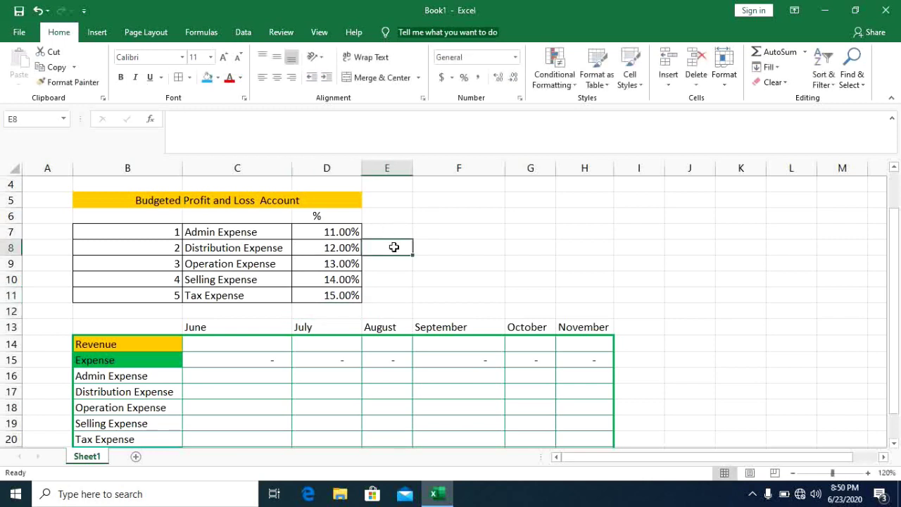
pyautogui.click(334, 292)
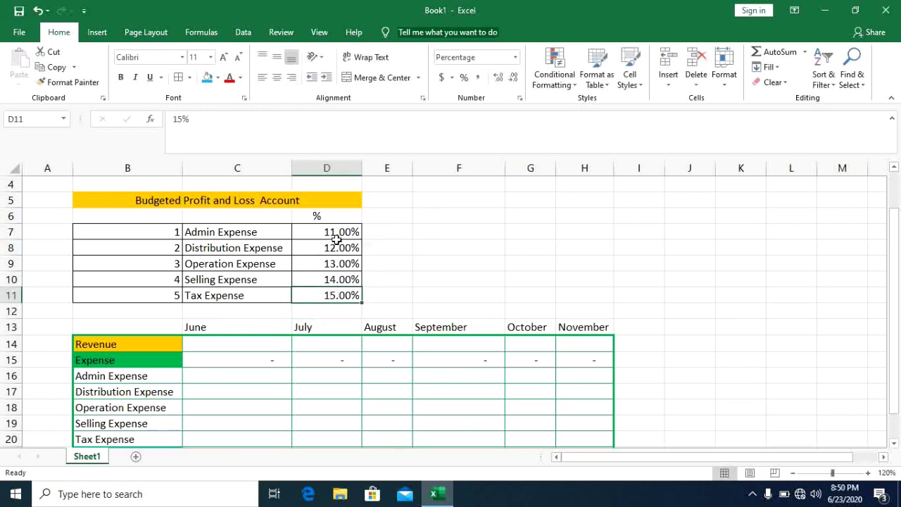
pyautogui.click(142, 345)
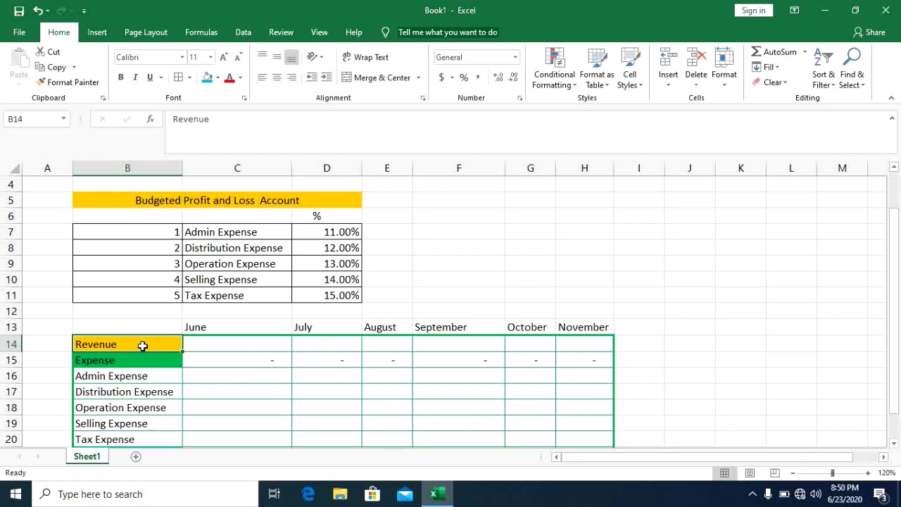
# Enter 100,000 as June revenue in C14, then begin July's revenue entry
pyautogui.click(200, 340)
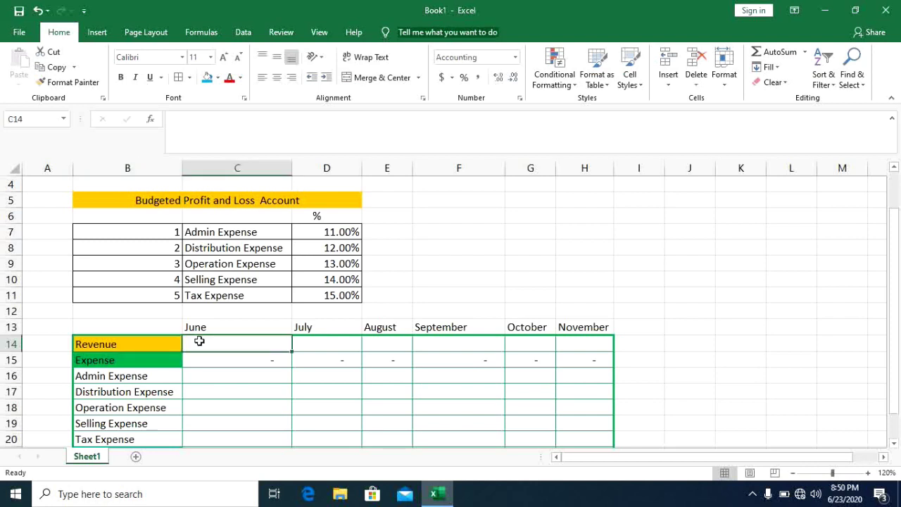
pyautogui.write('1')
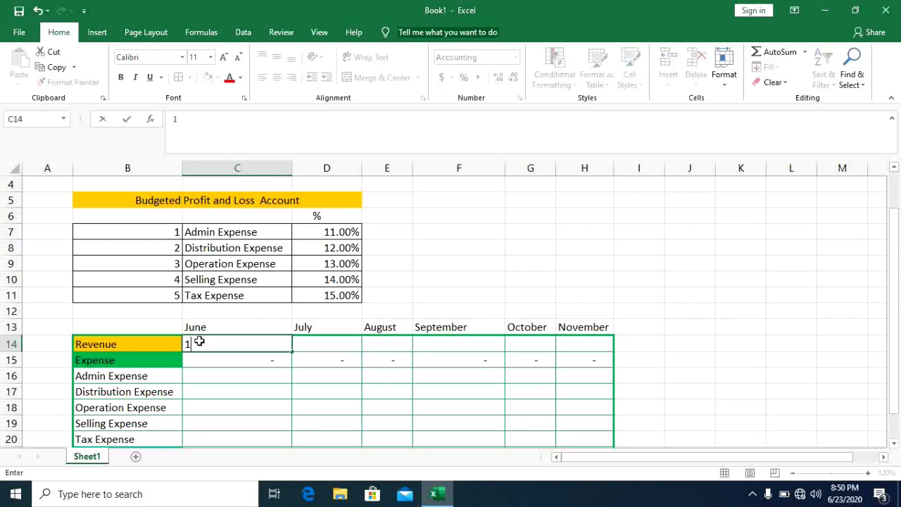
pyautogui.write('00,000.00')
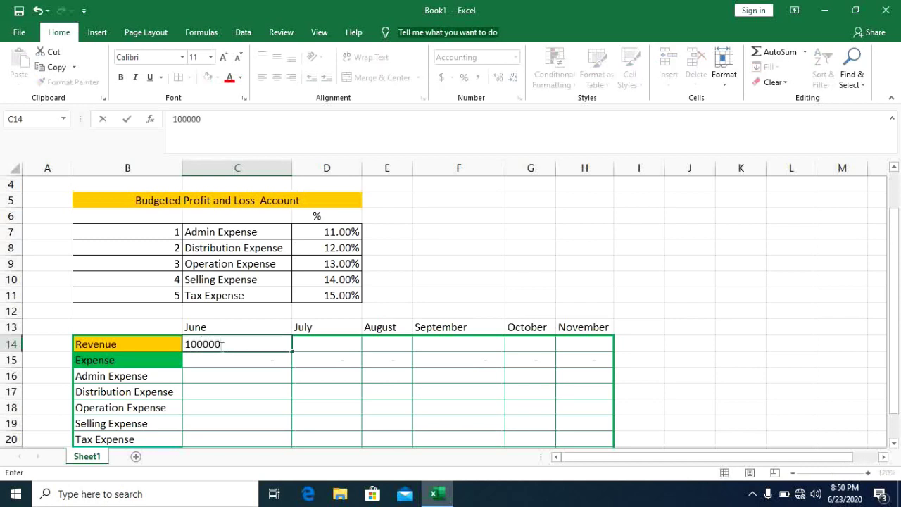
pyautogui.press('Tab')
pyautogui.write('2')
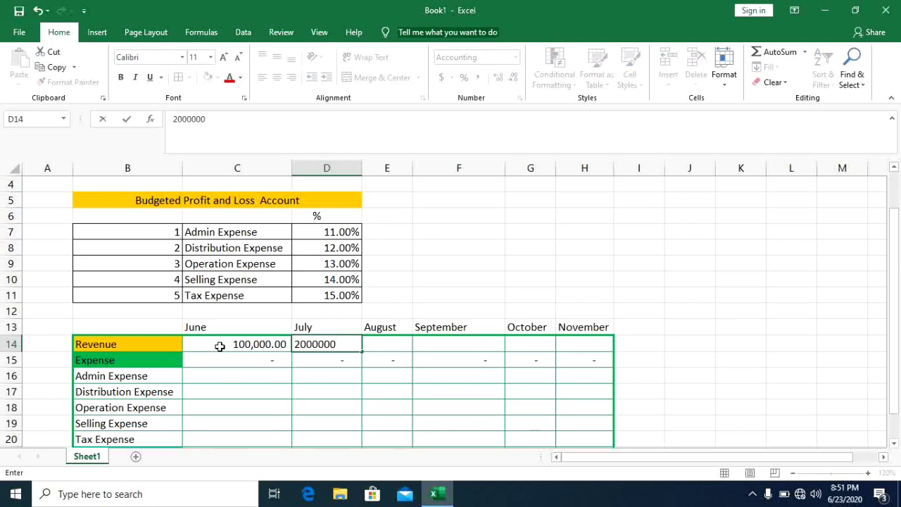
pyautogui.press('Tab')
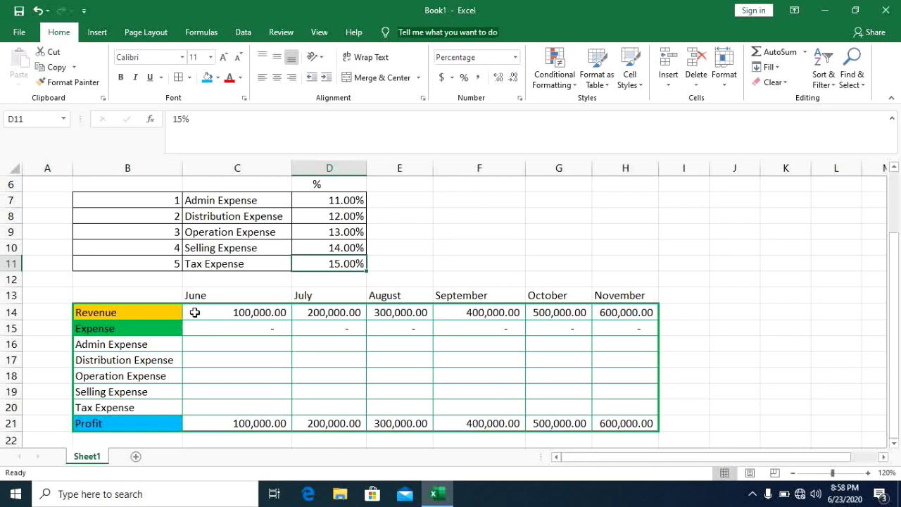
# Enter =C14*D7 in C16 so June Admin Expense shows 11,000.00
pyautogui.click(192, 342)
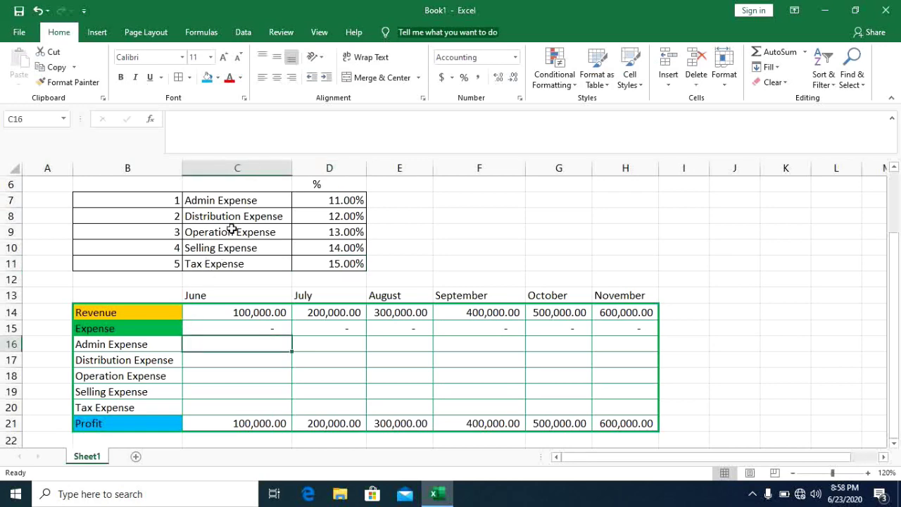
pyautogui.click(247, 307)
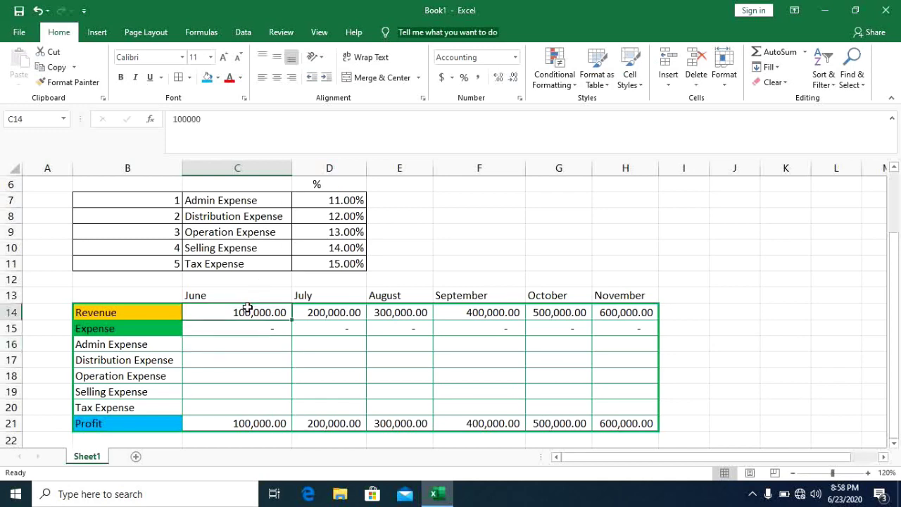
pyautogui.click(319, 199)
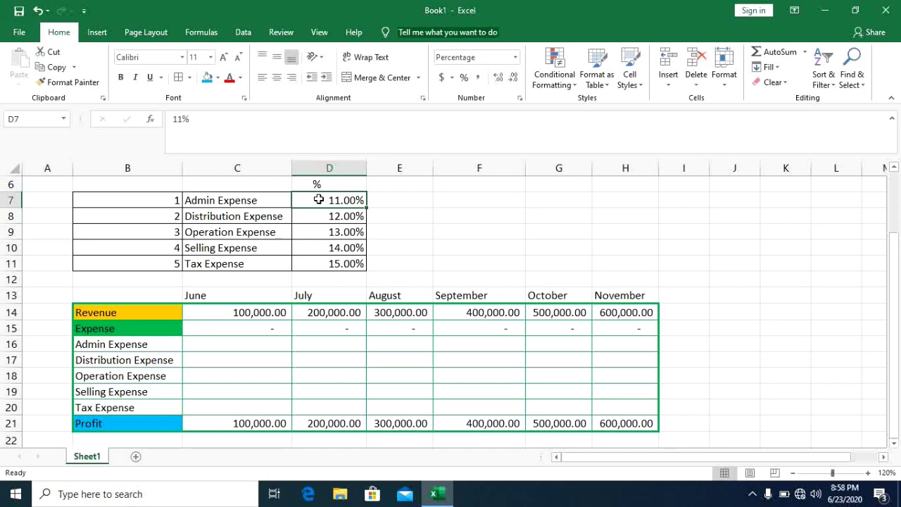
pyautogui.click(230, 346)
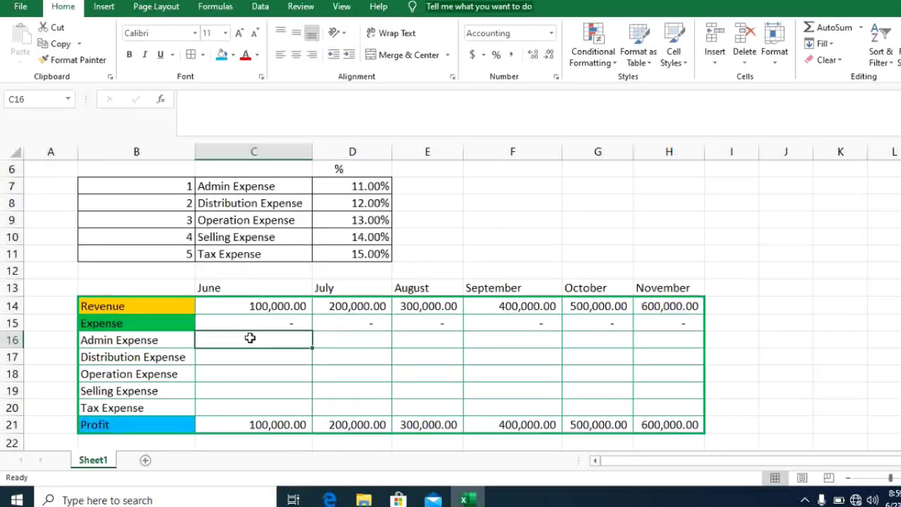
pyautogui.write('=')
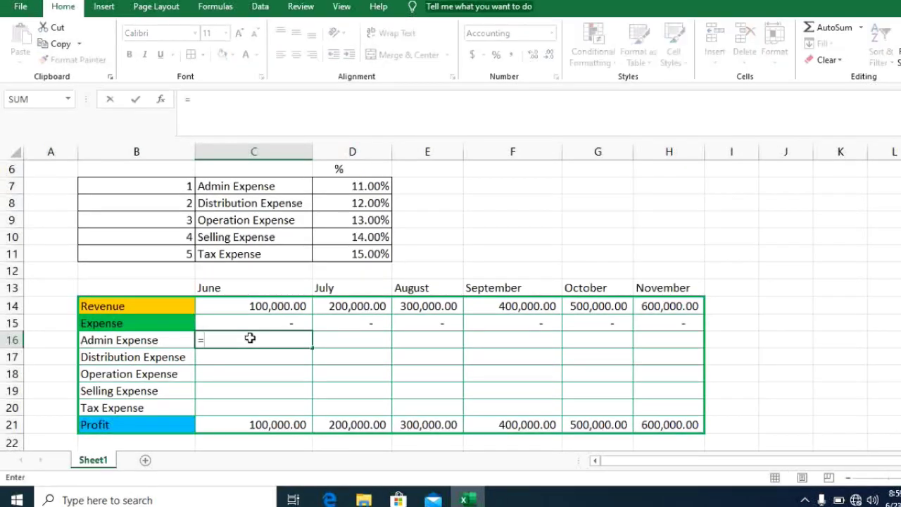
pyautogui.click(267, 306)
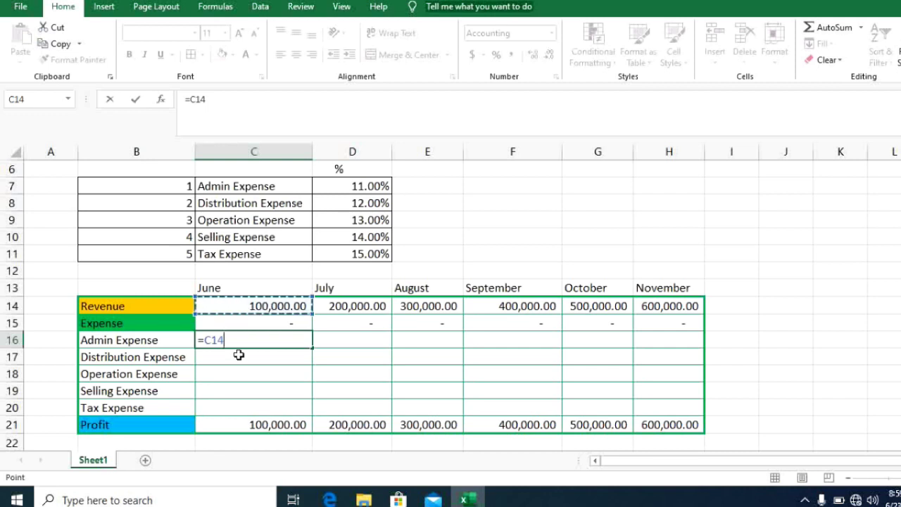
pyautogui.write('*')
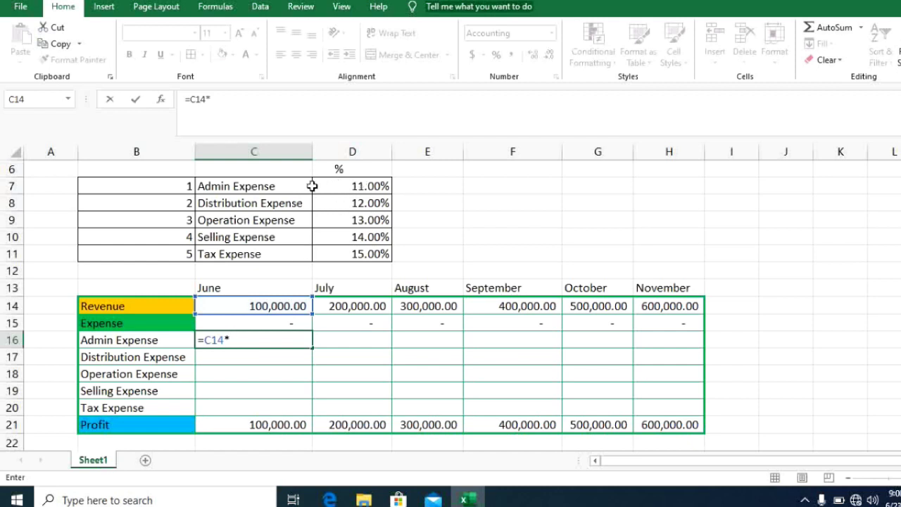
pyautogui.click(347, 188)
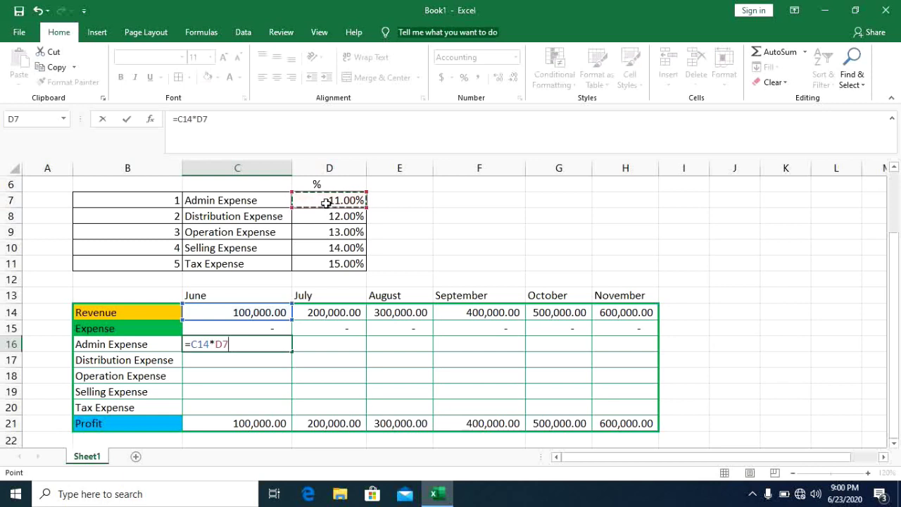
pyautogui.hotkey('ctrl', 'Return')
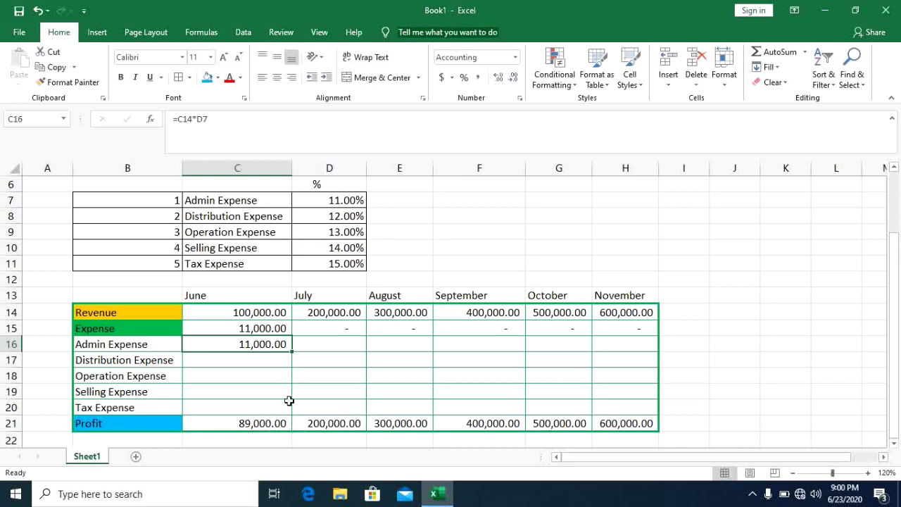
# Fill C16 down to C20, dismiss the circular reference warning, then undo the fill and the Admin formula
pyautogui.moveTo(291, 353); pyautogui.dragTo(290, 411)
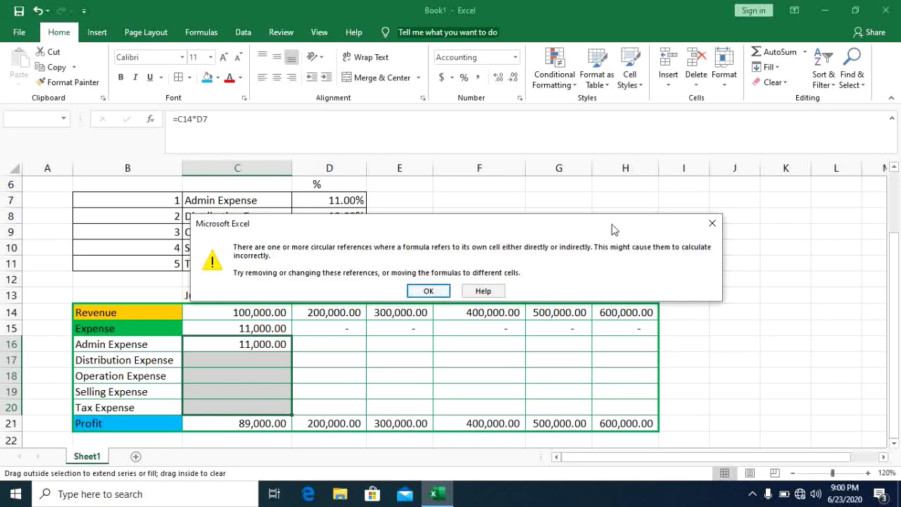
pyautogui.click(711, 221)
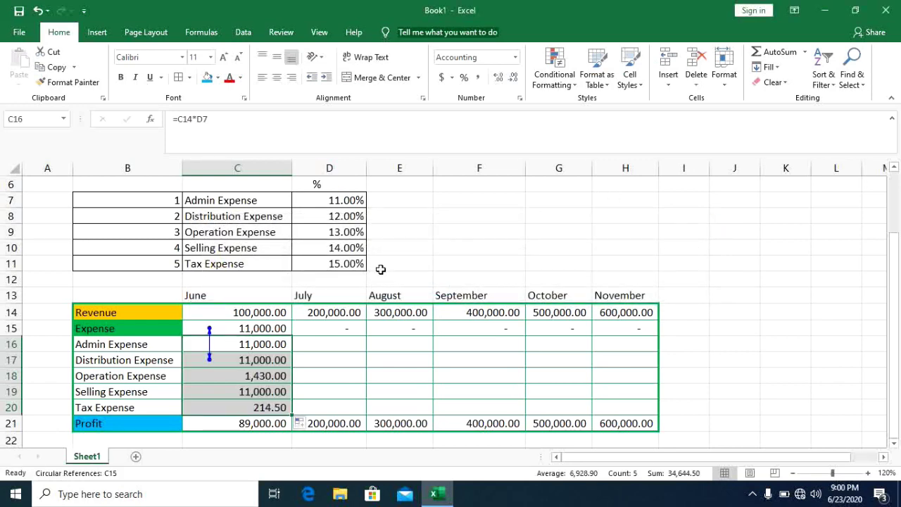
pyautogui.press('Down')
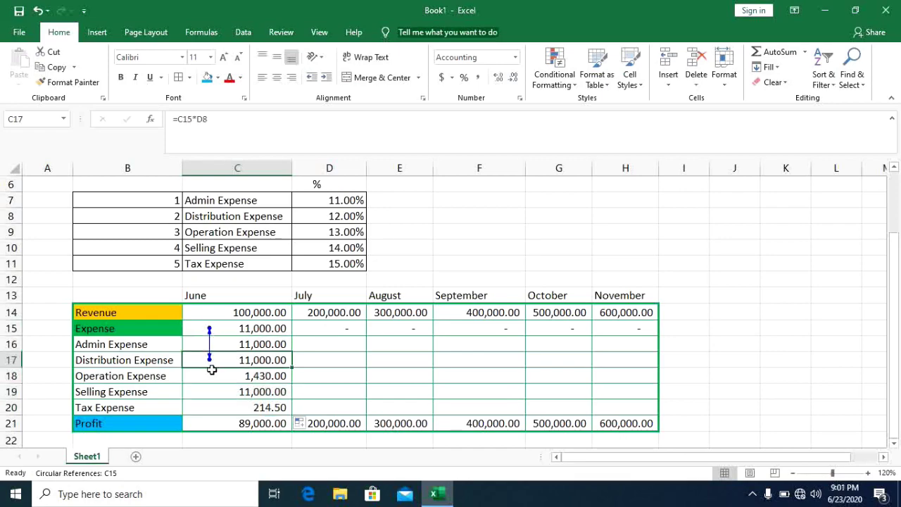
pyautogui.hotkey('ctrl', 'z')
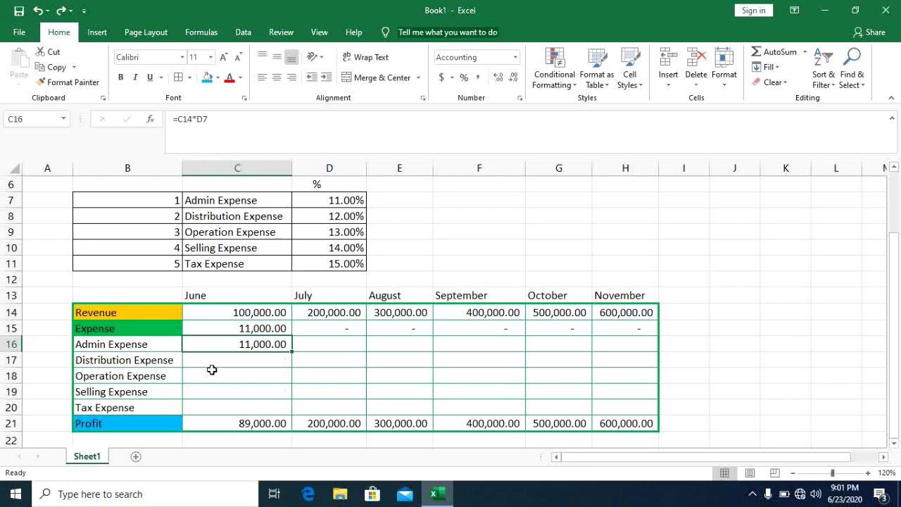
pyautogui.hotkey('ctrl', 'z')
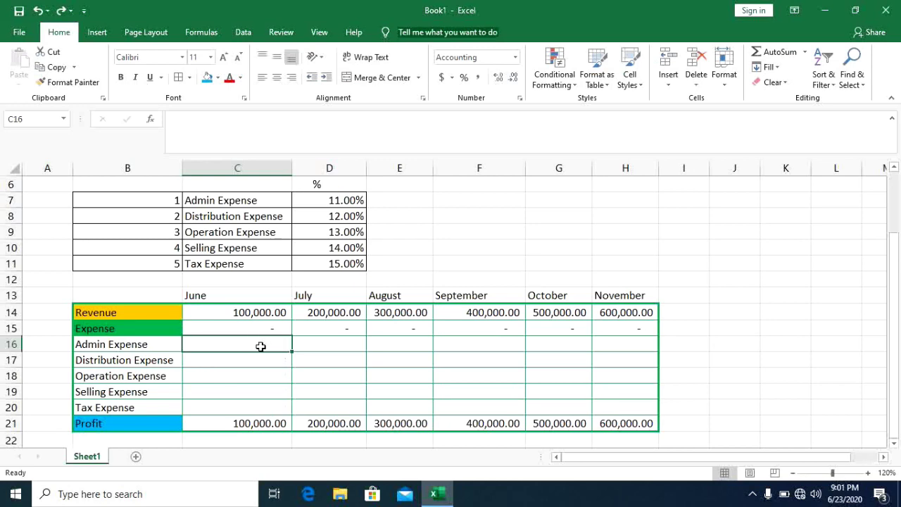
# Enter =C$14*D7 in C16 and fill it down June's expense rows, giving 11,000 to 15,000
pyautogui.write('=')
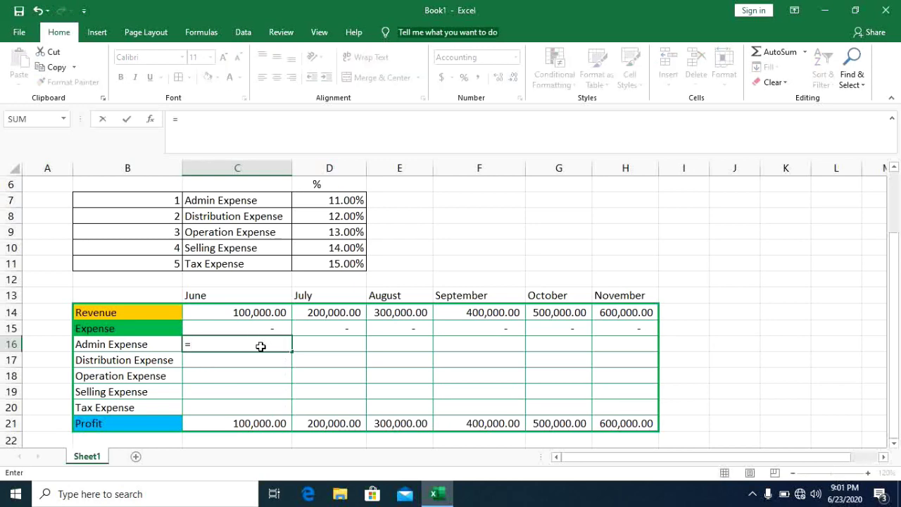
pyautogui.click(255, 310)
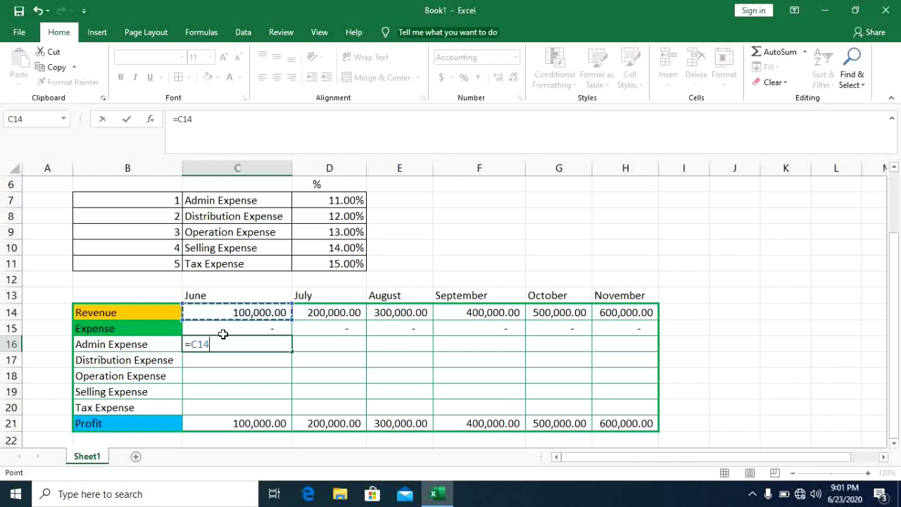
pyautogui.press('F4')
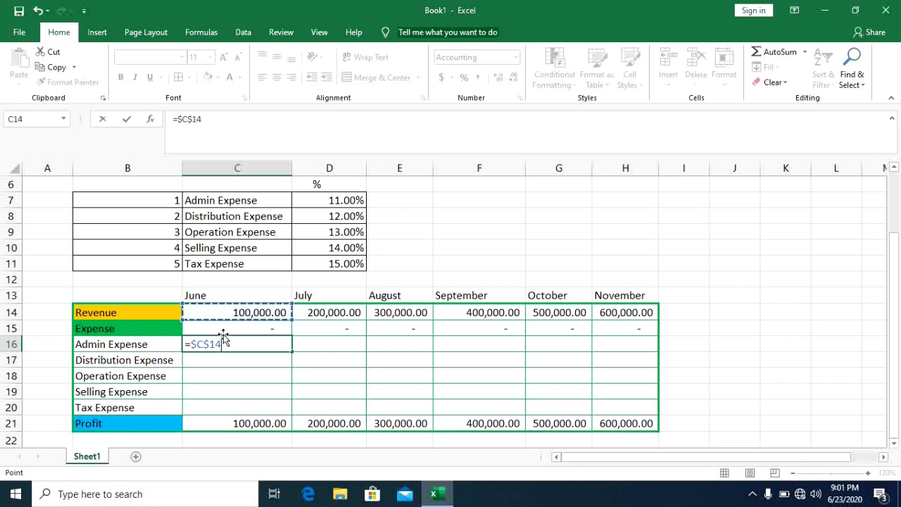
pyautogui.press('F4')
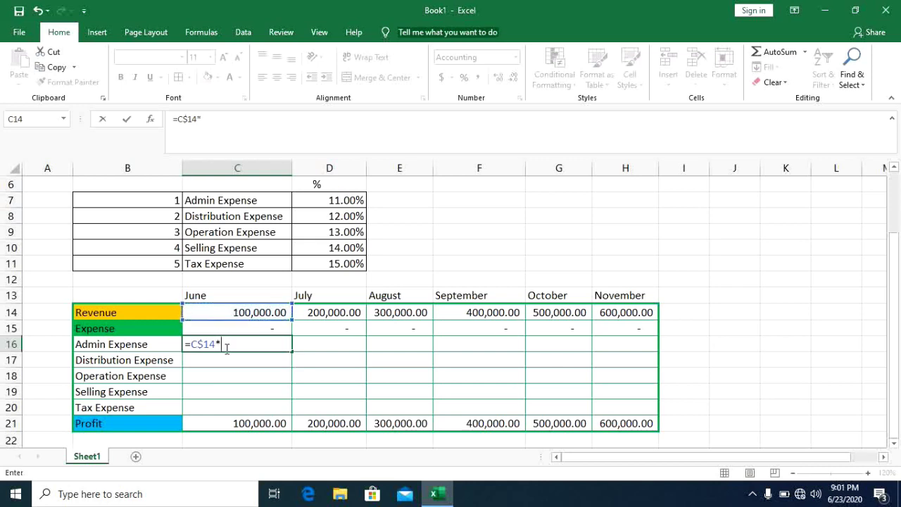
pyautogui.click(341, 199)
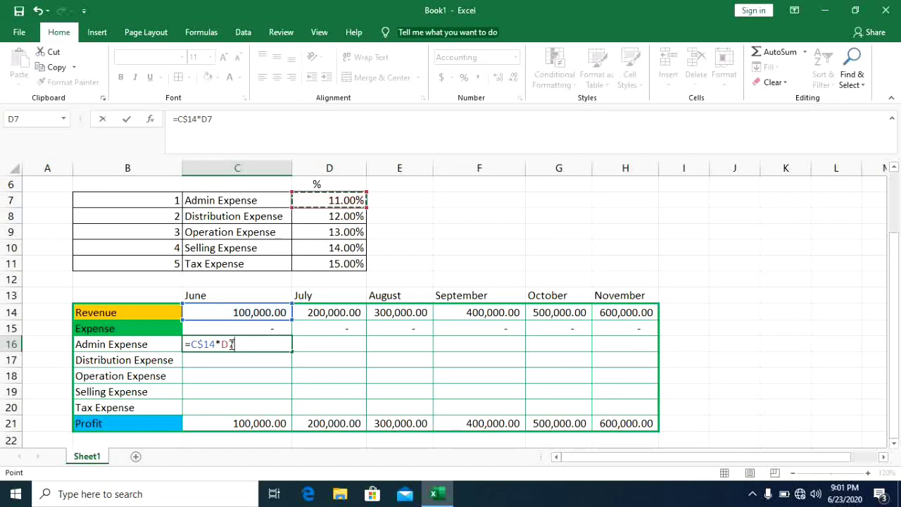
pyautogui.hotkey('ctrl', 'Return')
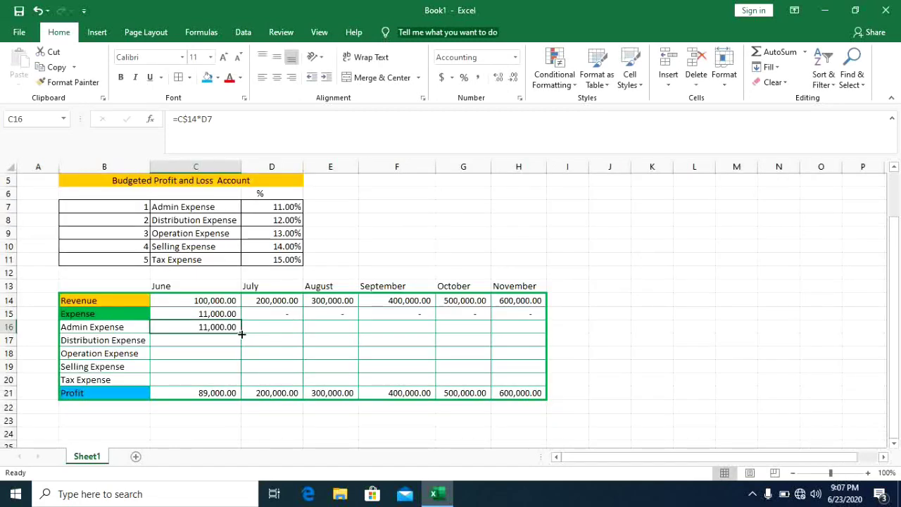
pyautogui.moveTo(242, 334); pyautogui.dragTo(239, 382)
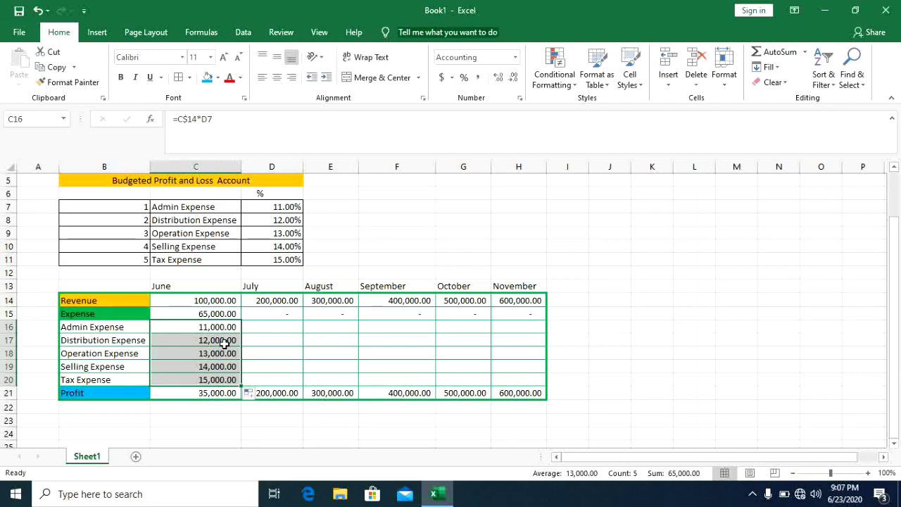
# Copy June's expense formulas into July, then undo that copy, the fill-down and the Admin formula
pyautogui.moveTo(241, 384); pyautogui.dragTo(281, 382)
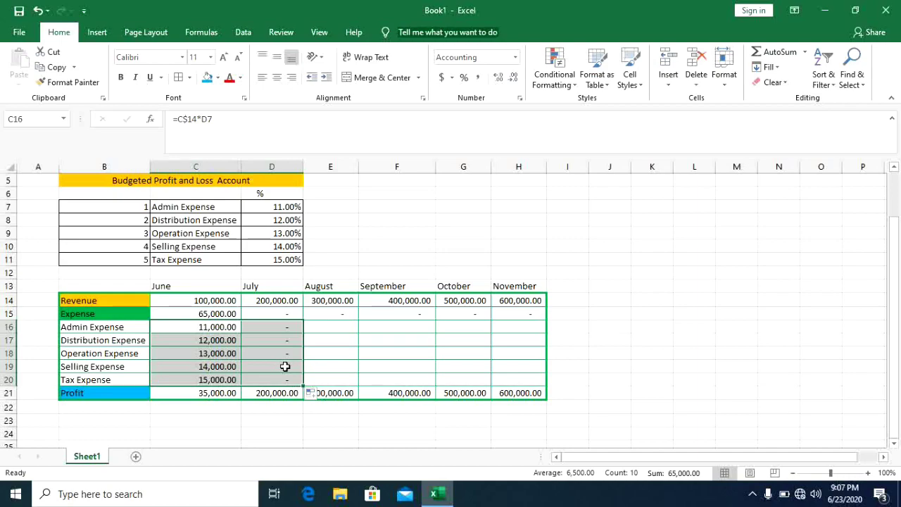
pyautogui.hotkey('ctrl', 'z')
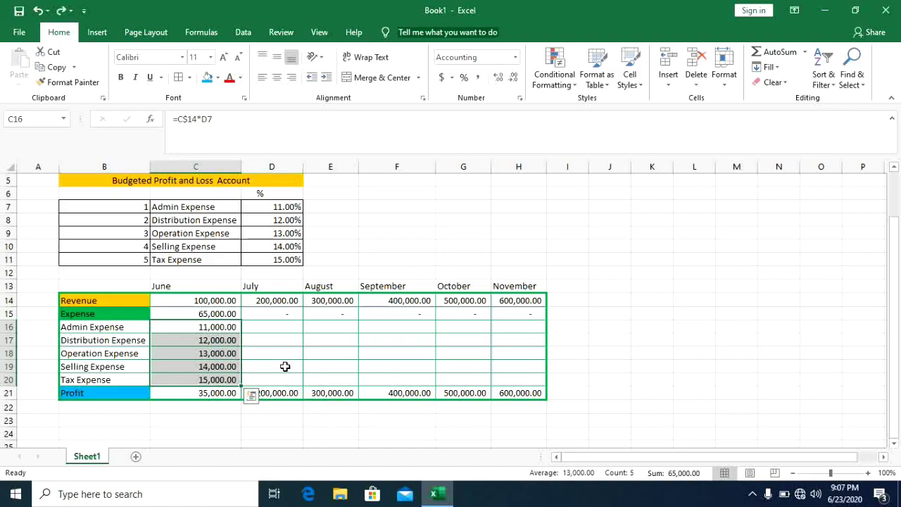
pyautogui.hotkey('ctrl', 'z')
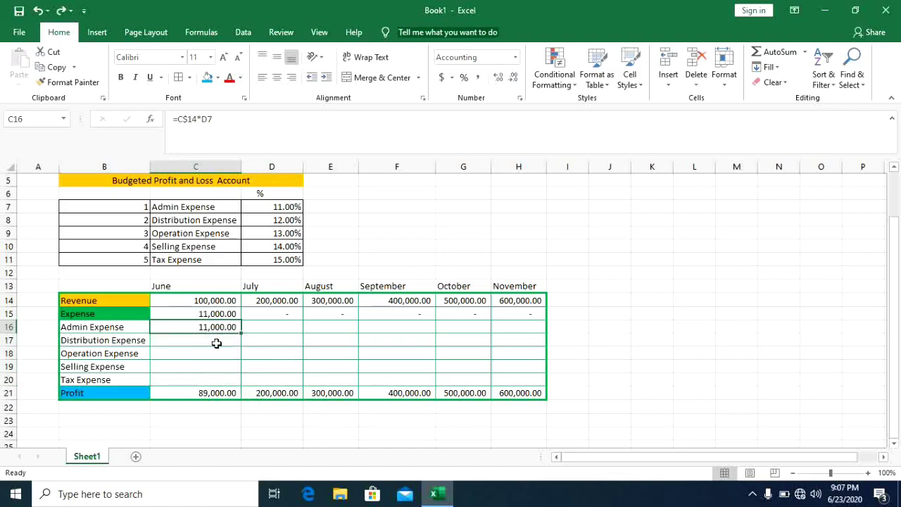
pyautogui.hotkey('ctrl', 'z')
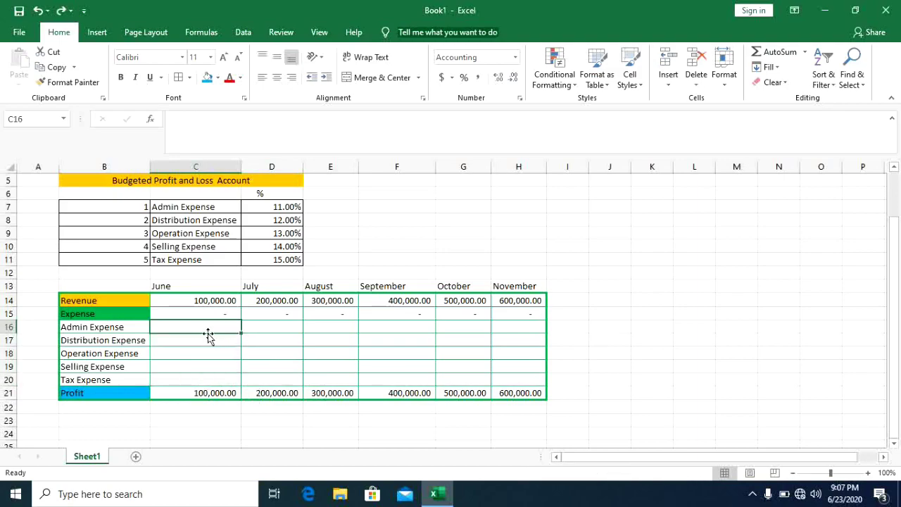
# Enter =C14*$D7 in C16 for 11,000.00 and copy it down the June expense rows
pyautogui.write('=')
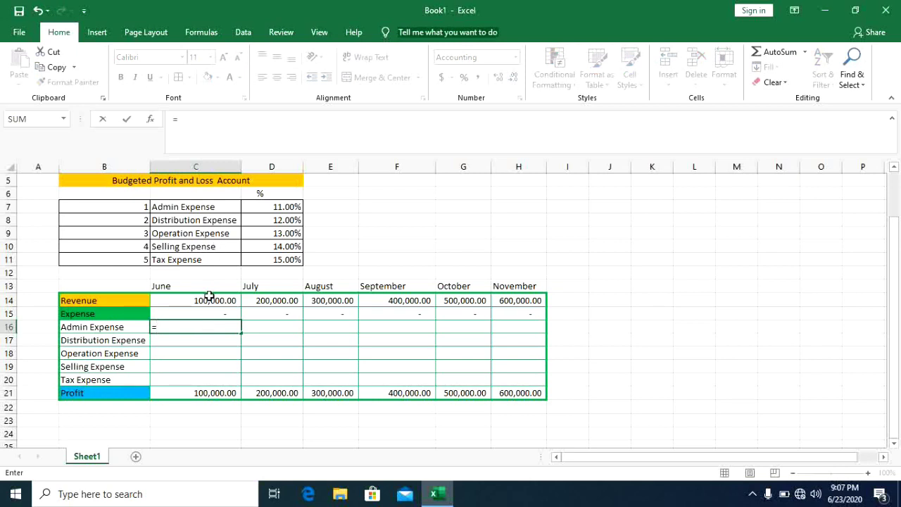
pyautogui.click(208, 300)
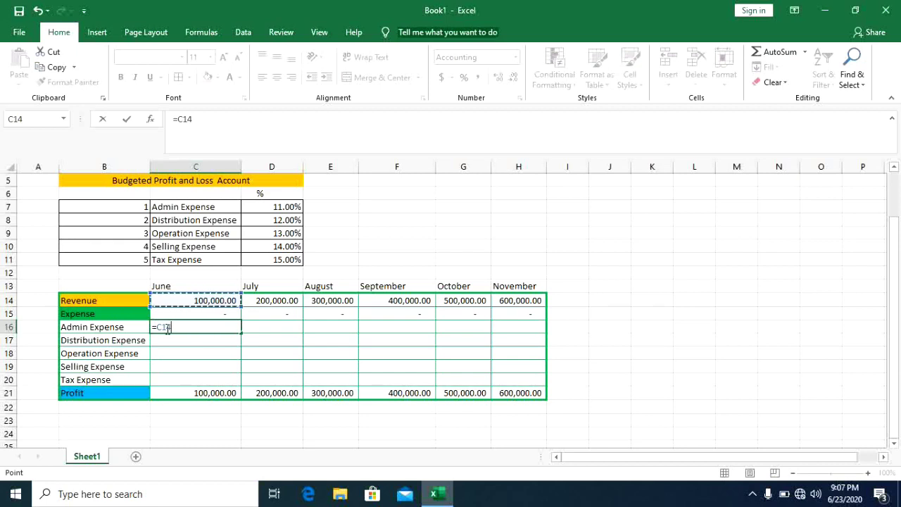
pyautogui.write('*')
pyautogui.click(275, 207)
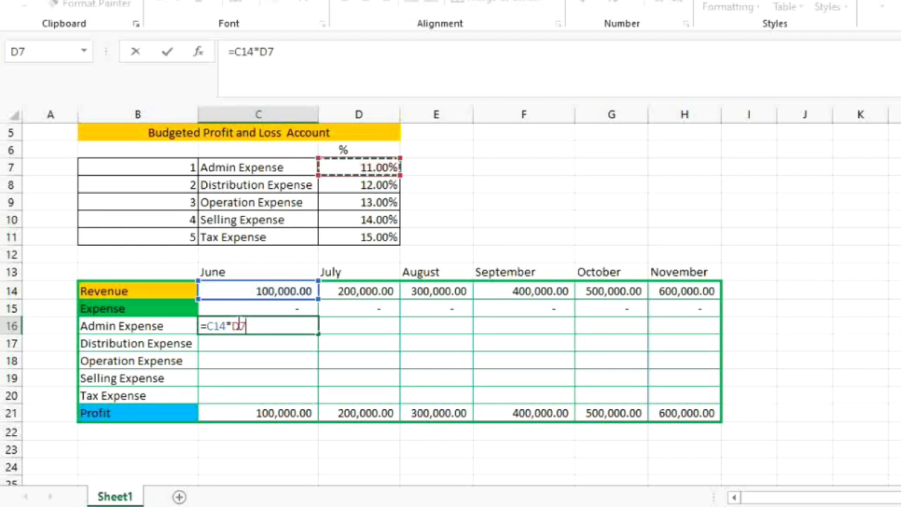
pyautogui.press('F4')
pyautogui.press('F4')
pyautogui.press('F4')
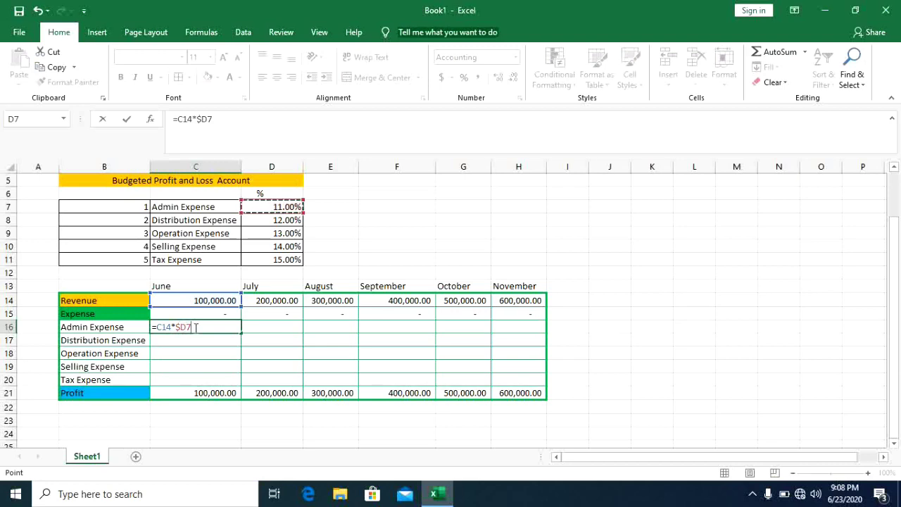
pyautogui.hotkey('ctrl', 'Return')
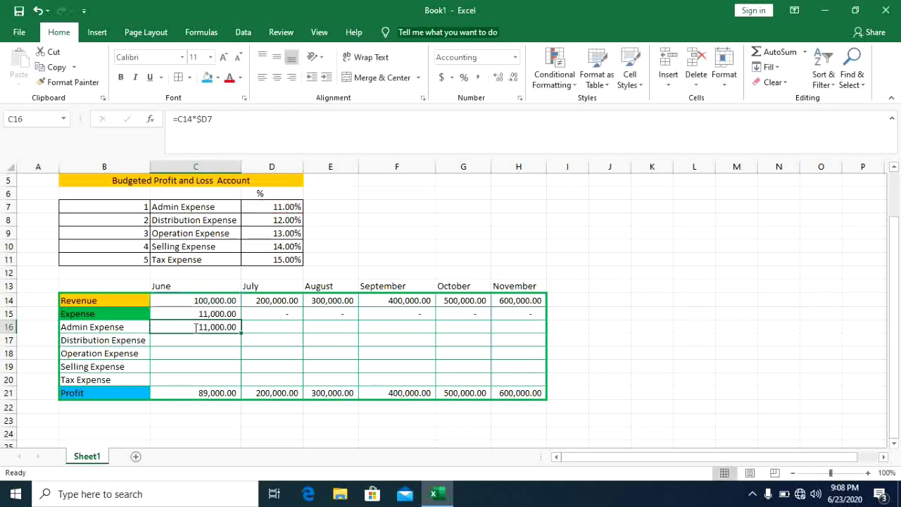
pyautogui.doubleClick(240, 332)
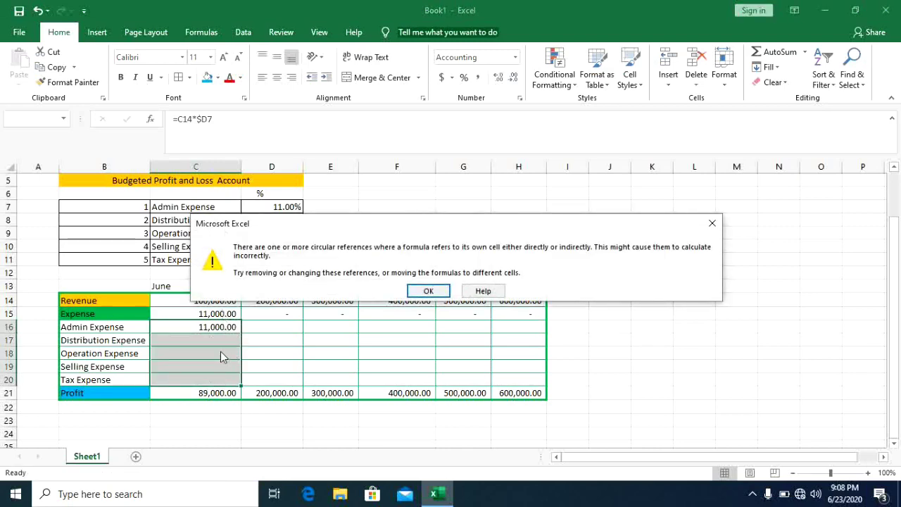
# Dismiss the circular reference warning, undo the fill, copy the Admin formula into July–August, then undo again
pyautogui.click(713, 223)
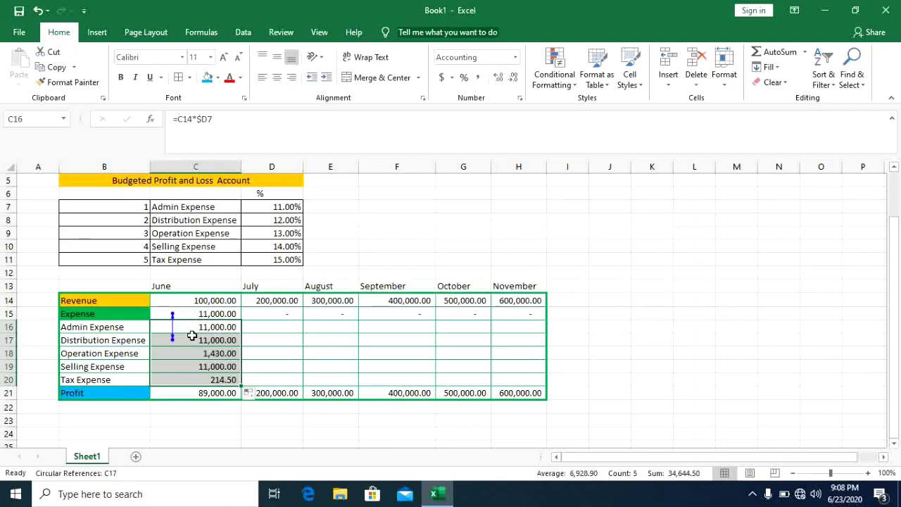
pyautogui.hotkey('ctrl', 'z')
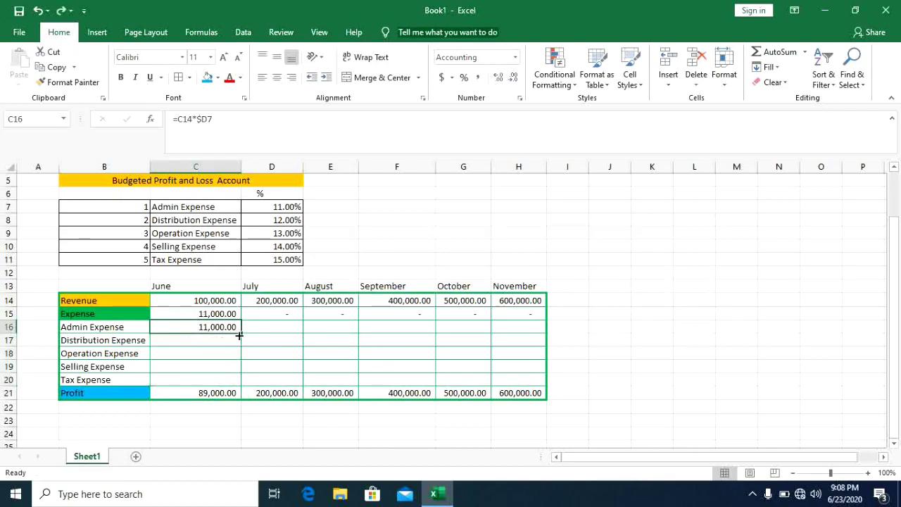
pyautogui.moveTo(240, 335); pyautogui.dragTo(537, 335)
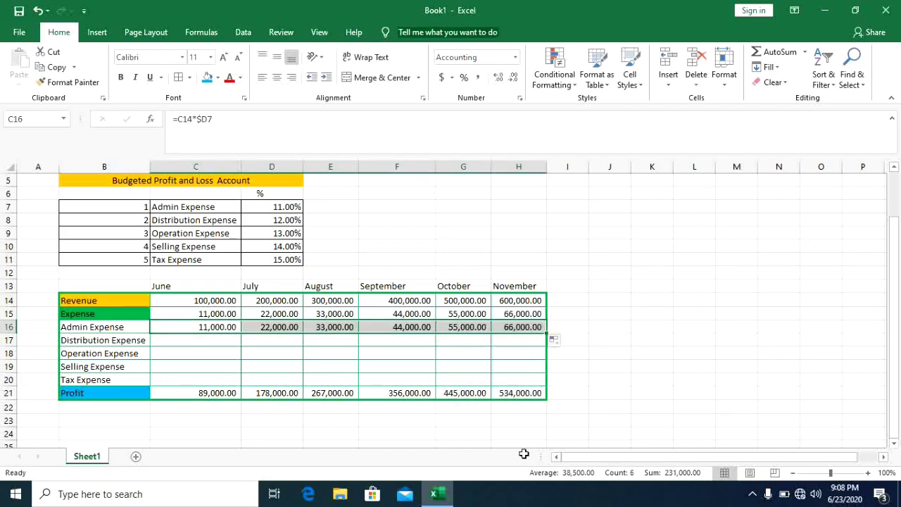
pyautogui.hotkey('ctrl', 'z')
pyautogui.hotkey('ctrl', 'z')
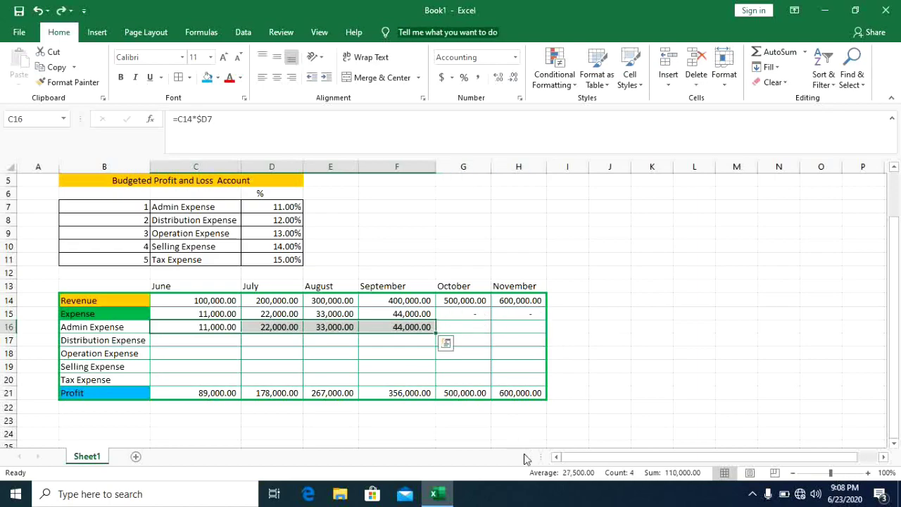
pyautogui.hotkey('ctrl', 'z')
pyautogui.hotkey('ctrl', 'z')
pyautogui.hotkey('ctrl', 'z')
pyautogui.hotkey('ctrl', 'z')
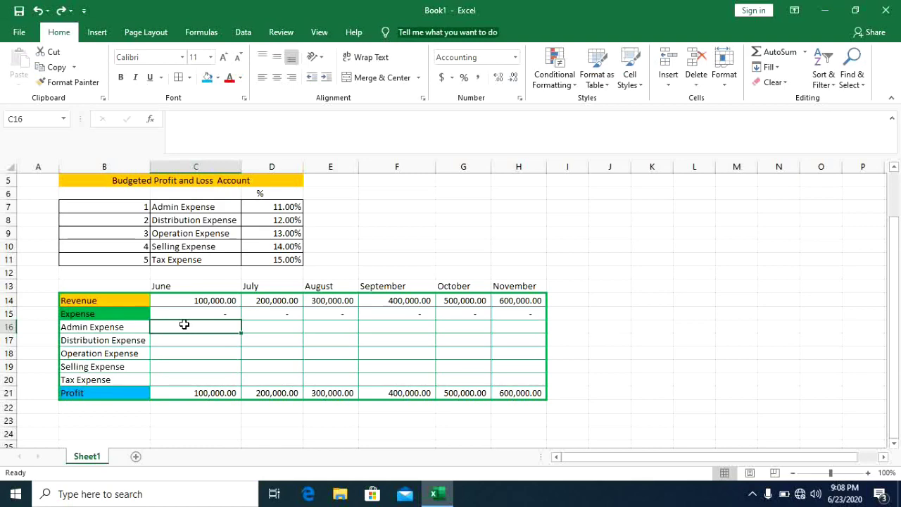
# Enter =C$14*$D7 in C16 and fill it down June's five expense rows (11,000–15,000)
pyautogui.write('=')
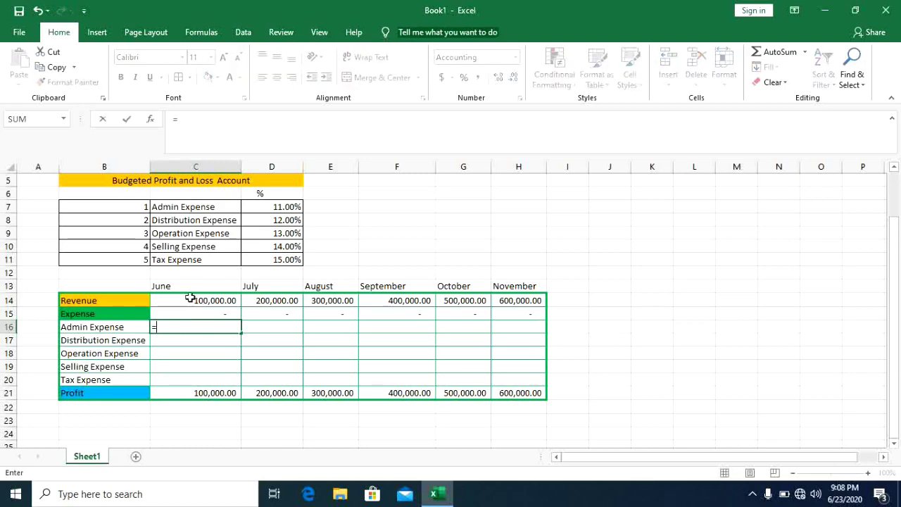
pyautogui.click(176, 299)
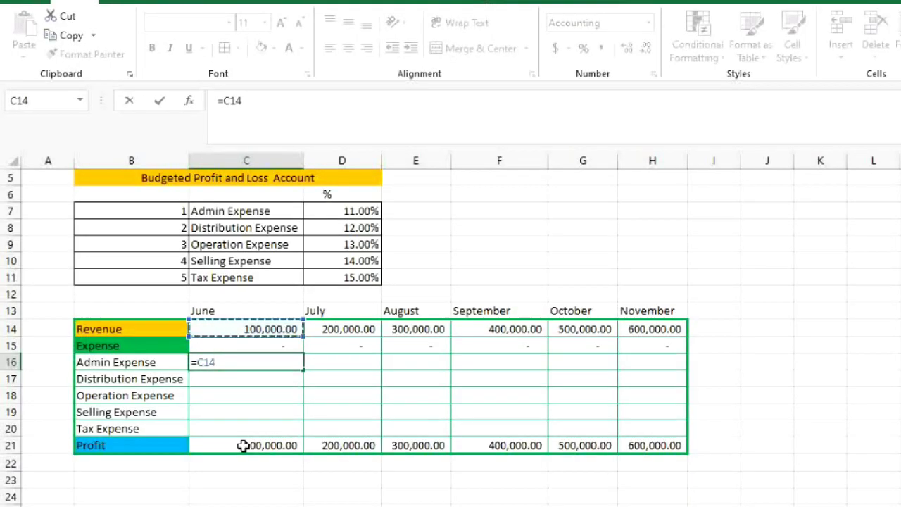
pyautogui.press('F4')
pyautogui.press('F4')
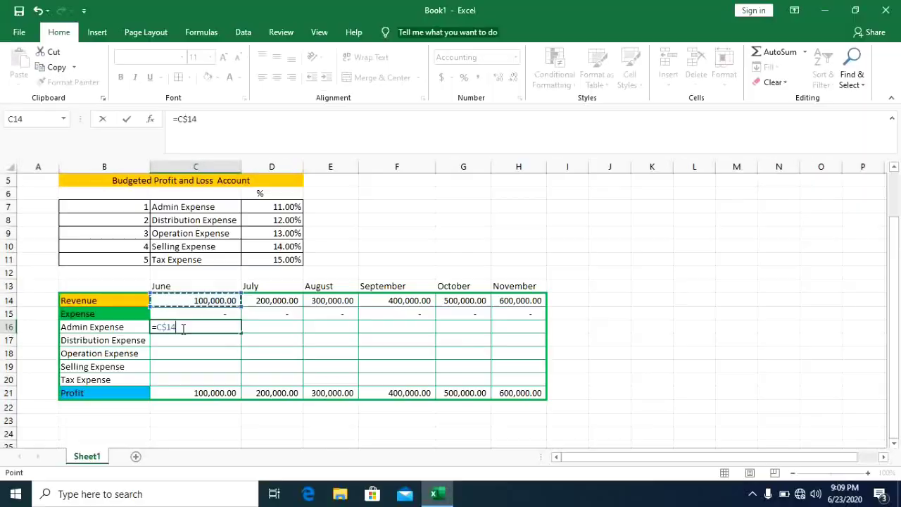
pyautogui.write('*')
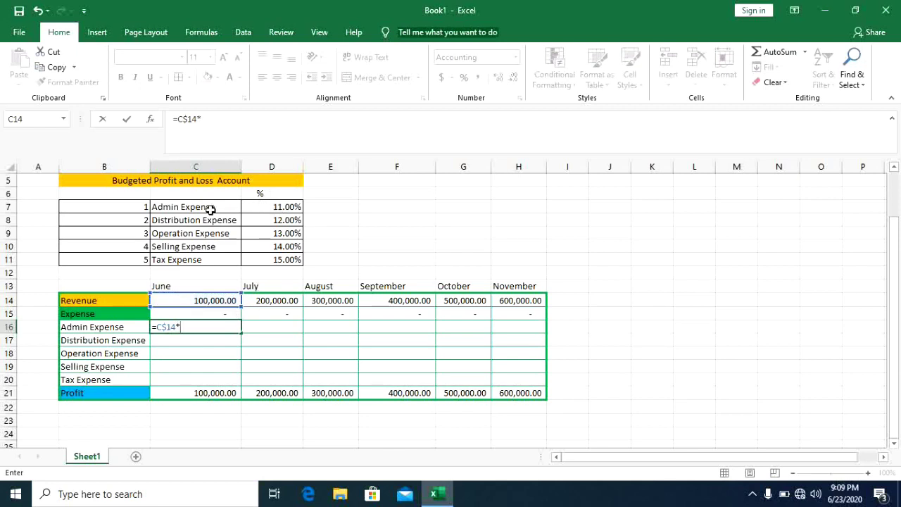
pyautogui.click(285, 210)
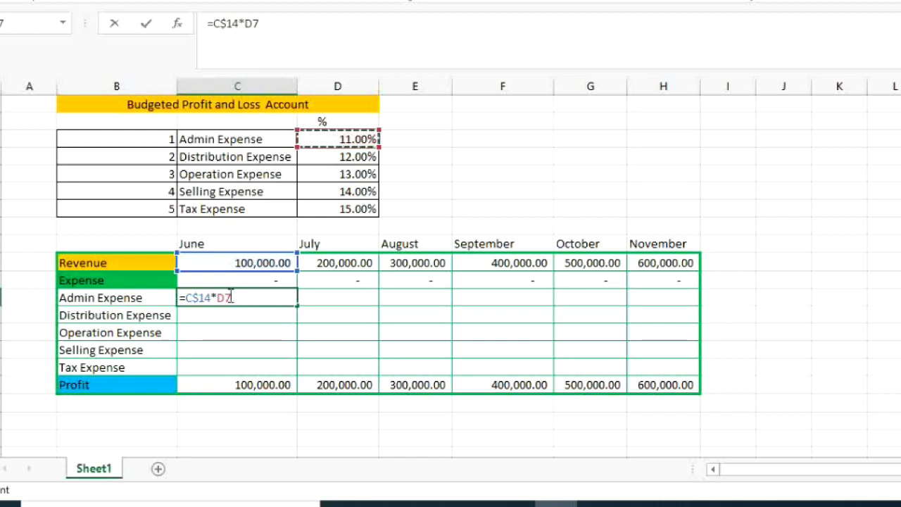
pyautogui.press('F4')
pyautogui.press('F4')
pyautogui.press('F4')
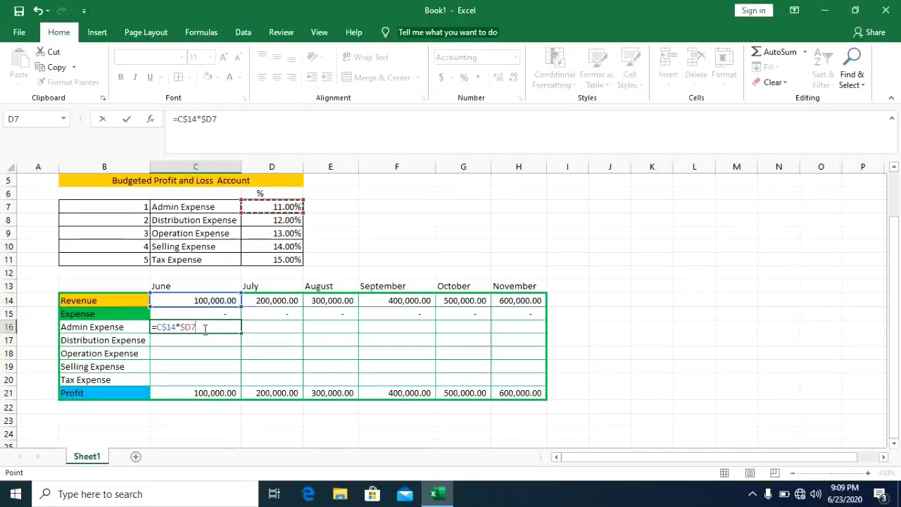
pyautogui.hotkey('ctrl', 'Return')
pyautogui.doubleClick(240, 331)
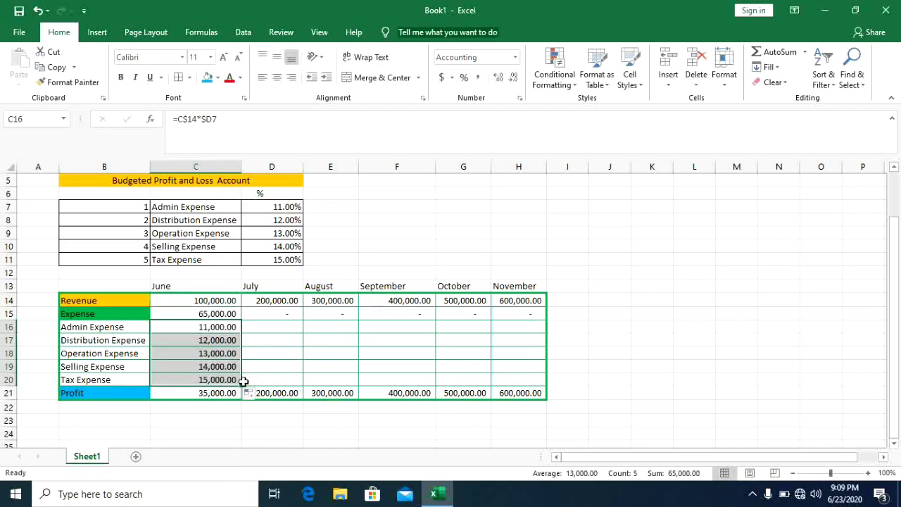
# Fill the C16:C20 expense formulas right through column H, giving Expense totals 130,000 to 390,000
pyautogui.moveTo(241, 386); pyautogui.dragTo(351, 380)
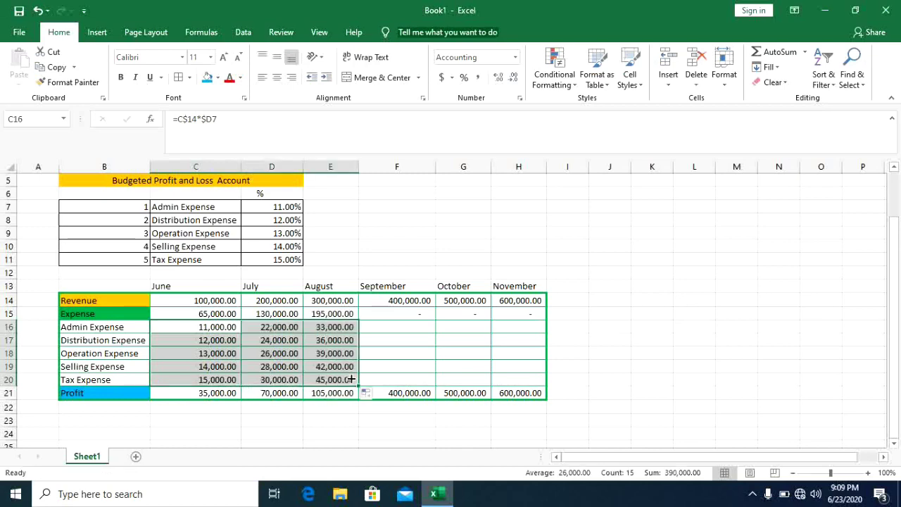
pyautogui.moveTo(359, 386); pyautogui.dragTo(435, 386)
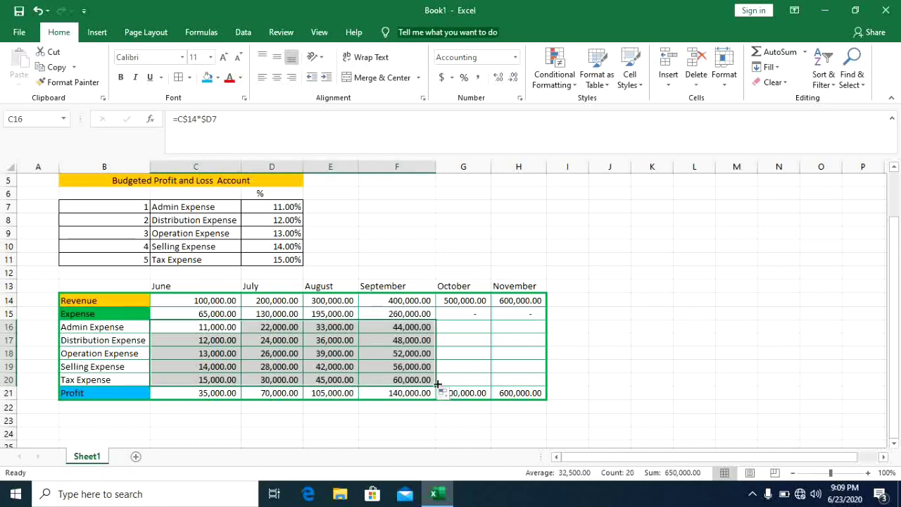
pyautogui.moveTo(436, 385); pyautogui.dragTo(546, 386)
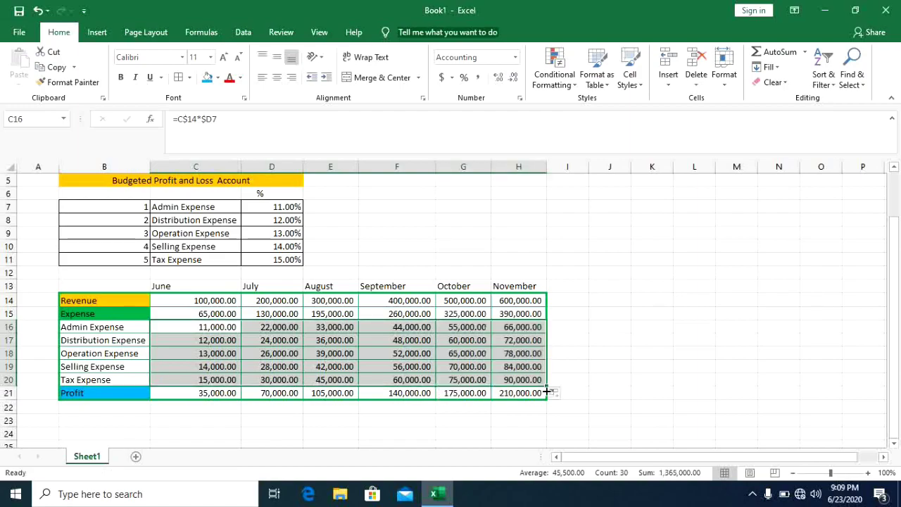
pyautogui.click(281, 206)
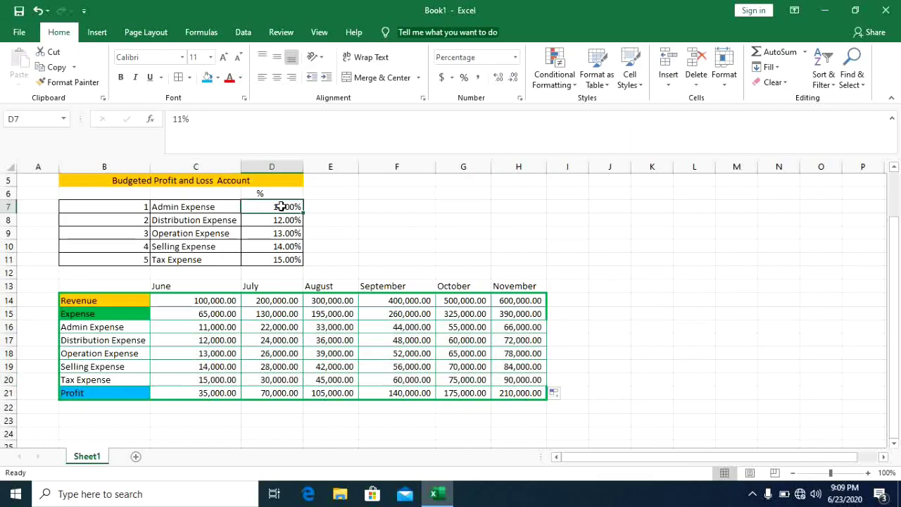
# Set D7 to 5% and D8 to 4%, recalculating Profit to 49,000 through 294,000
pyautogui.write('5')
pyautogui.press('Return')
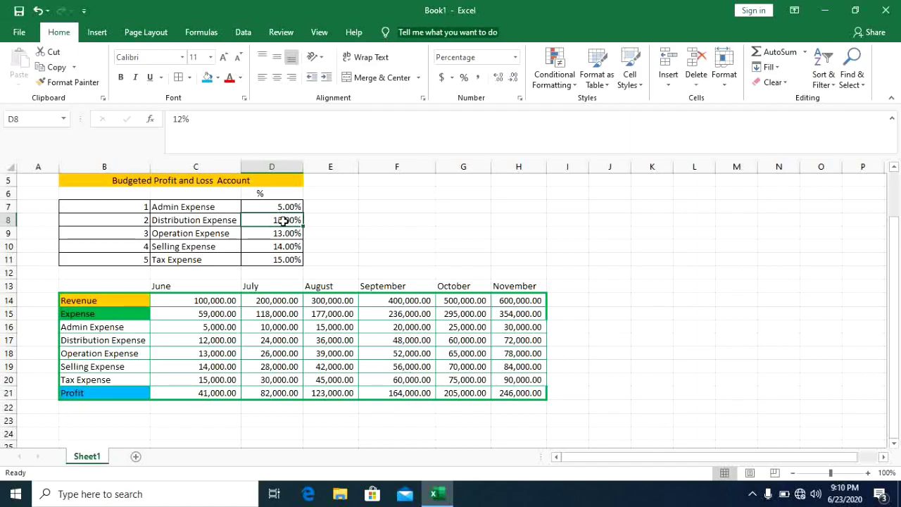
pyautogui.write('4')
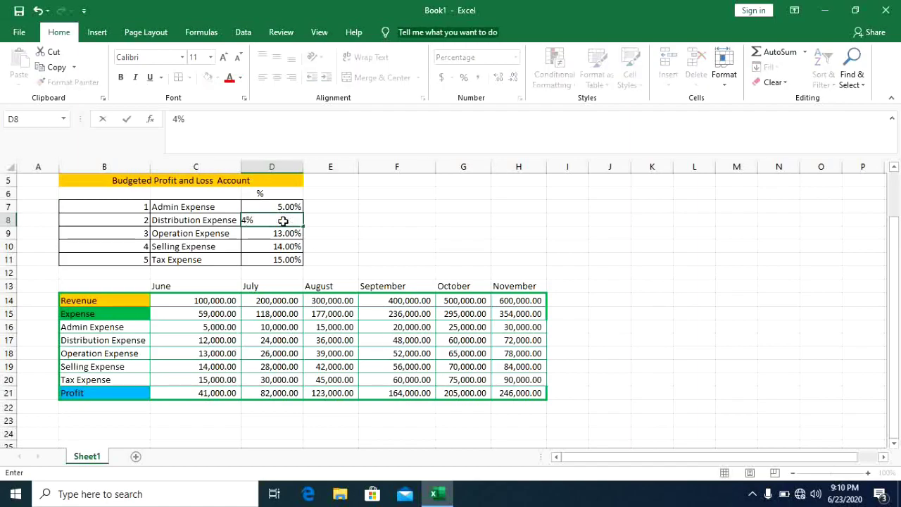
pyautogui.press('Return')
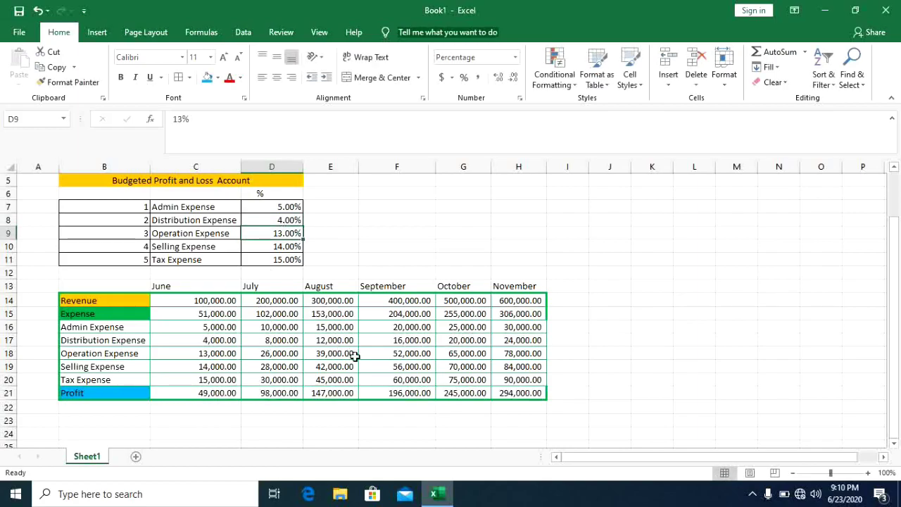